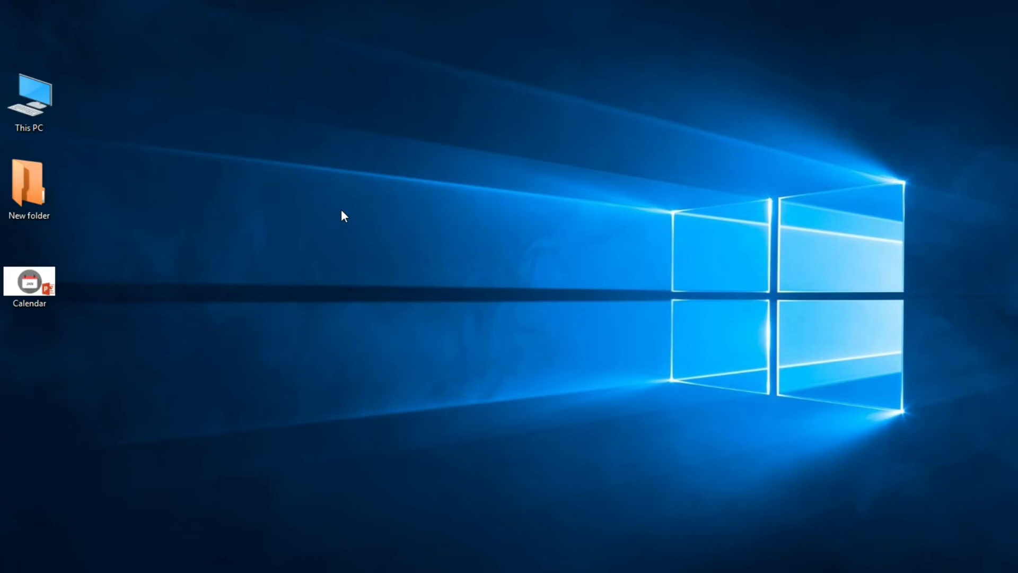
Launch PowerPoint from its desktop icon
{"action": "double_click", "coordinate": [35, 291]}
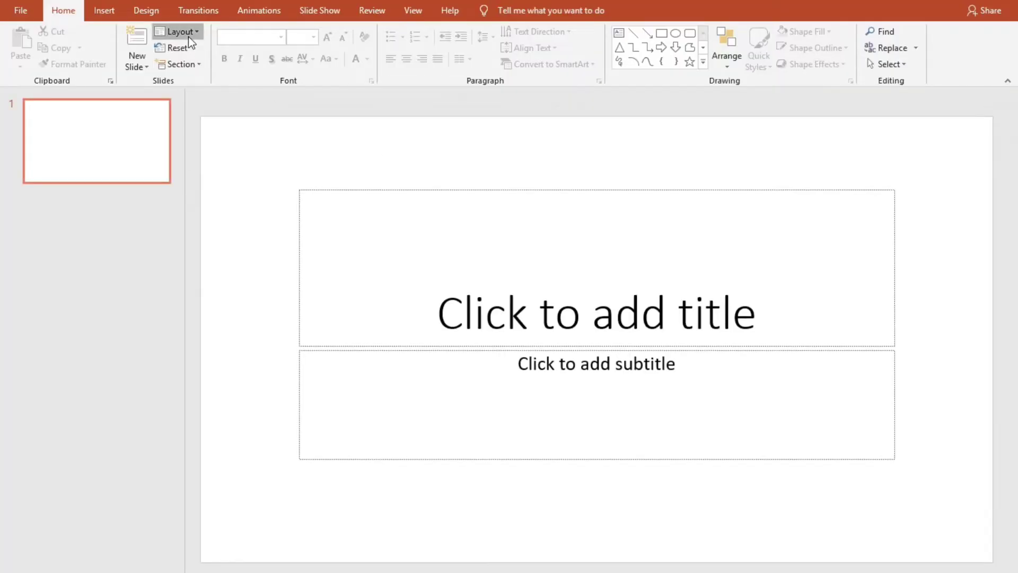
Switch the new presentation's first slide to the Blank layout
{"action": "left_click", "coordinate": [188, 37]}
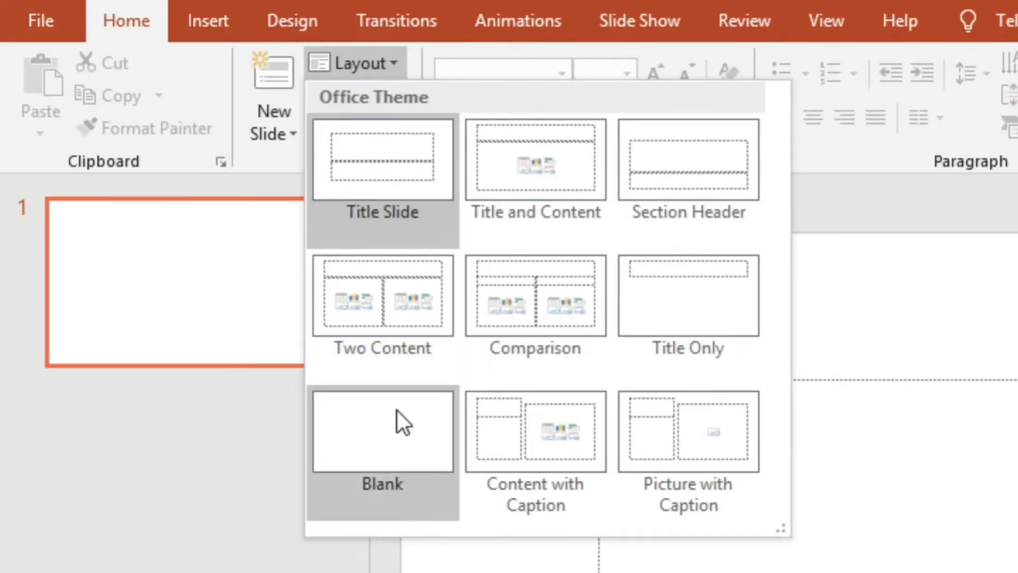
{"action": "left_click", "coordinate": [396, 411]}
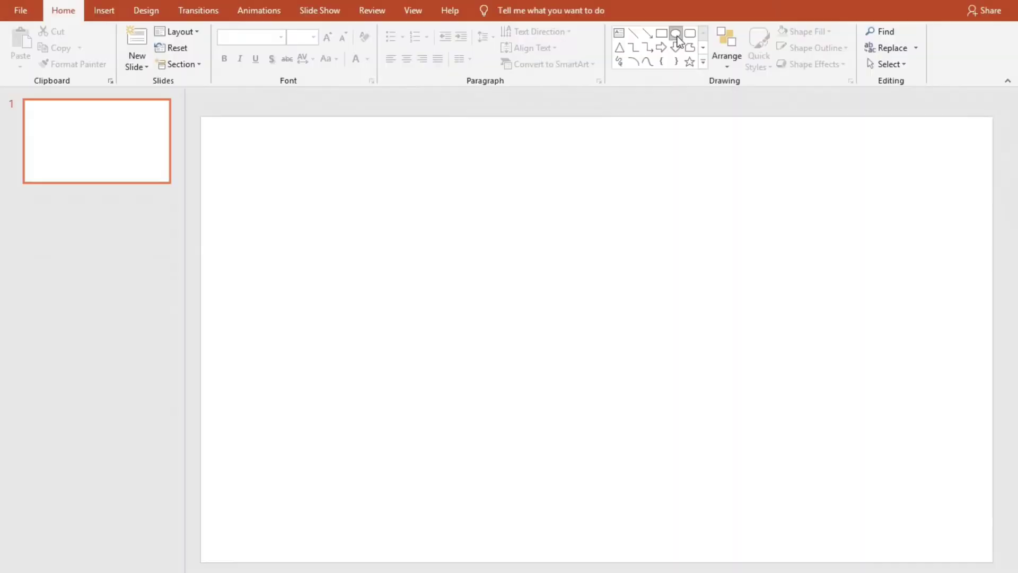
Draw an oval on the slide and size it to 5.5 by 5.5 inches
{"action": "left_click", "coordinate": [678, 41]}
{"action": "left_click_drag", "start_coordinate": [475, 164], "coordinate": [830, 502]}
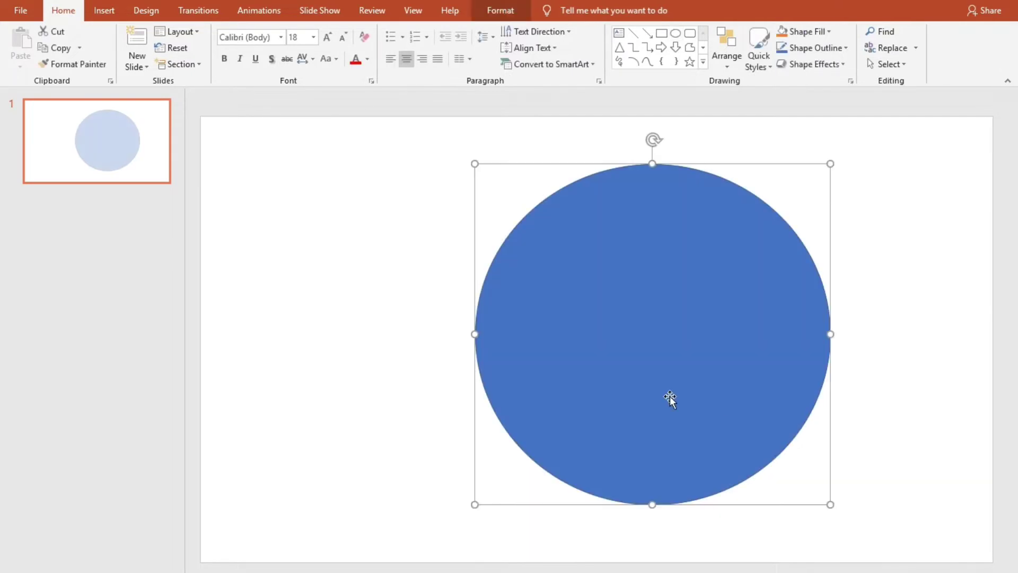
{"action": "left_click_drag", "start_coordinate": [670, 397], "coordinate": [632, 397]}
{"action": "right_click", "coordinate": [630, 396]}
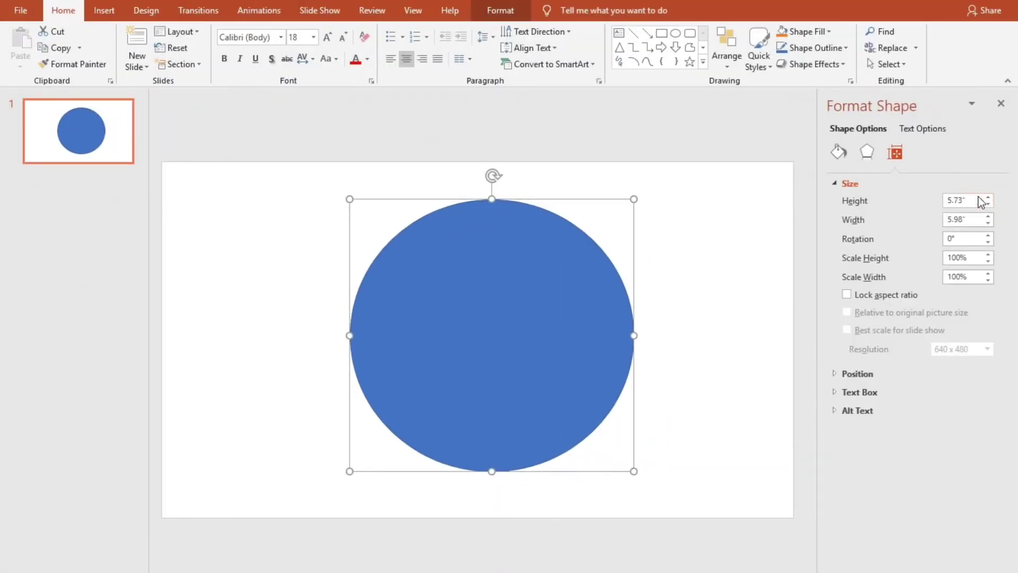
{"action": "left_click_drag", "start_coordinate": [974, 201], "coordinate": [833, 199]}
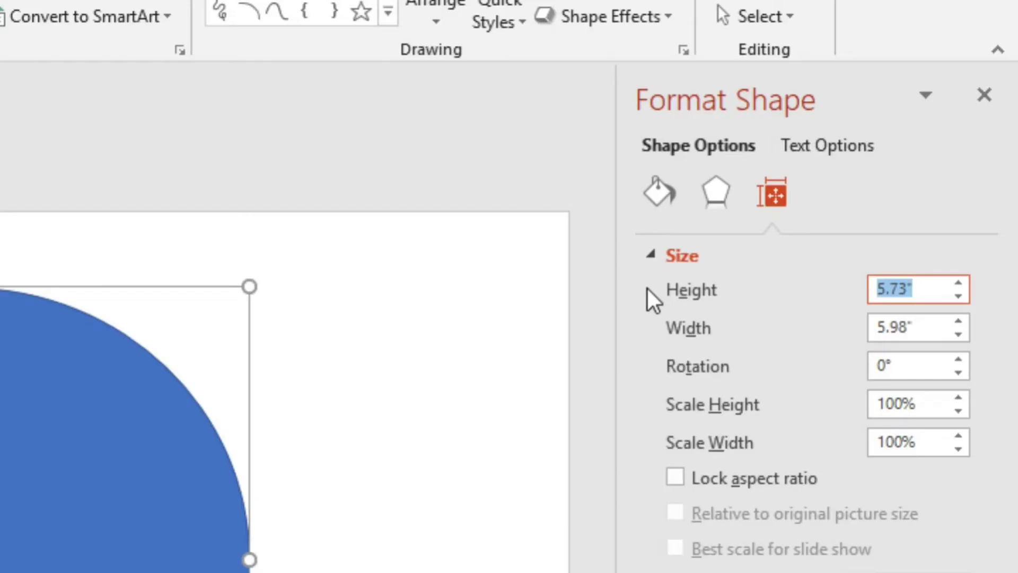
{"action": "type", "text": "5.5"}
{"action": "key", "text": "Tab"}
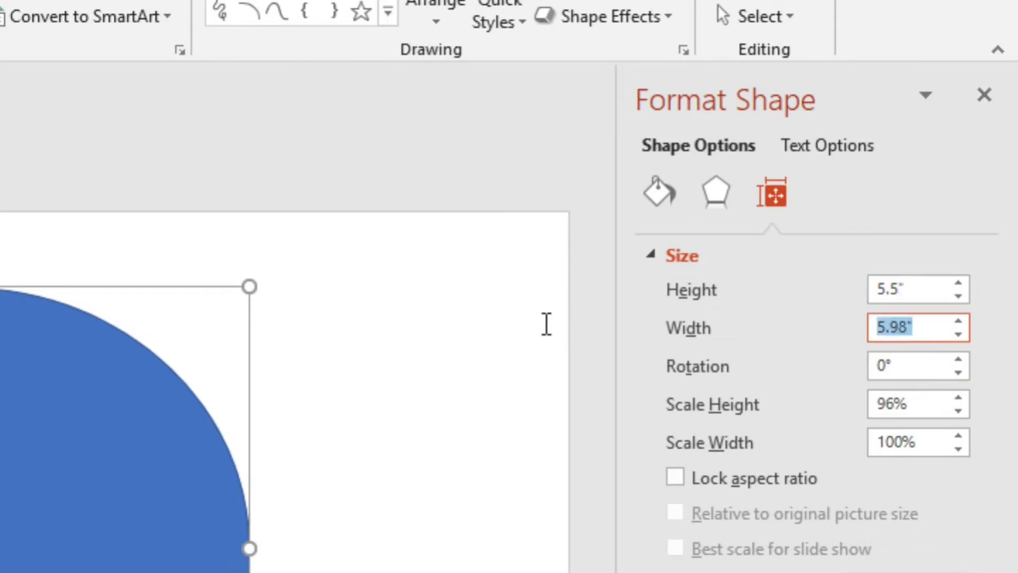
{"action": "type", "text": "5.5"}
{"action": "key", "text": "Return"}
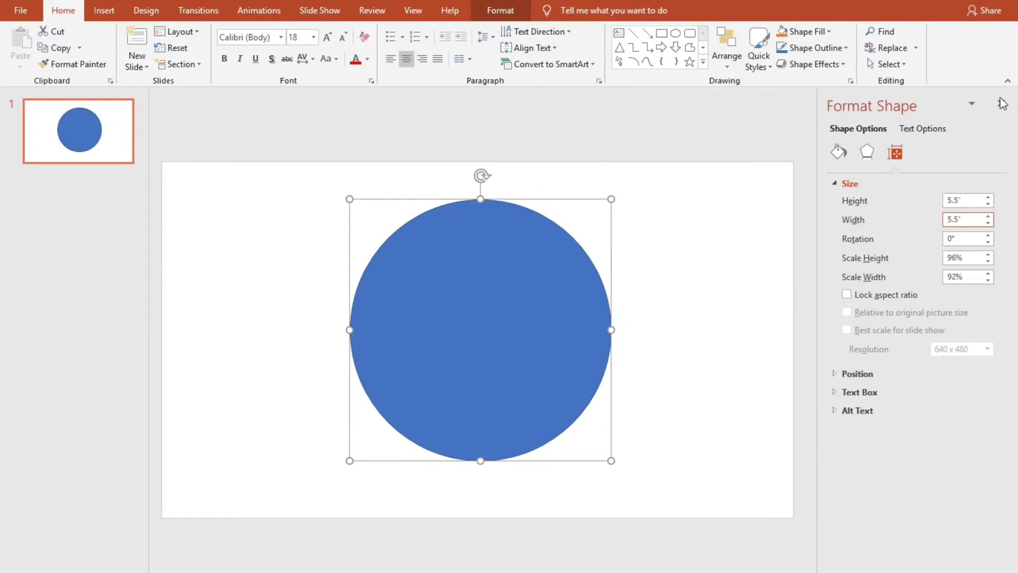
Fill the circle grey, remove its outline, and nudge it slightly left
{"action": "left_click", "coordinate": [1002, 104]}
{"action": "left_click", "coordinate": [512, 10]}
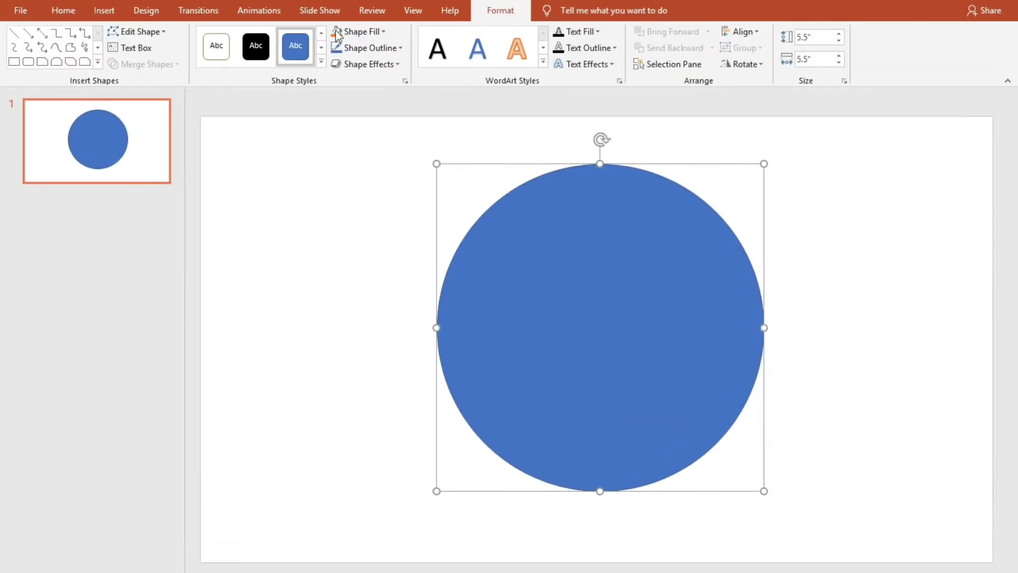
{"action": "left_click", "coordinate": [373, 31]}
{"action": "left_click", "coordinate": [348, 79]}
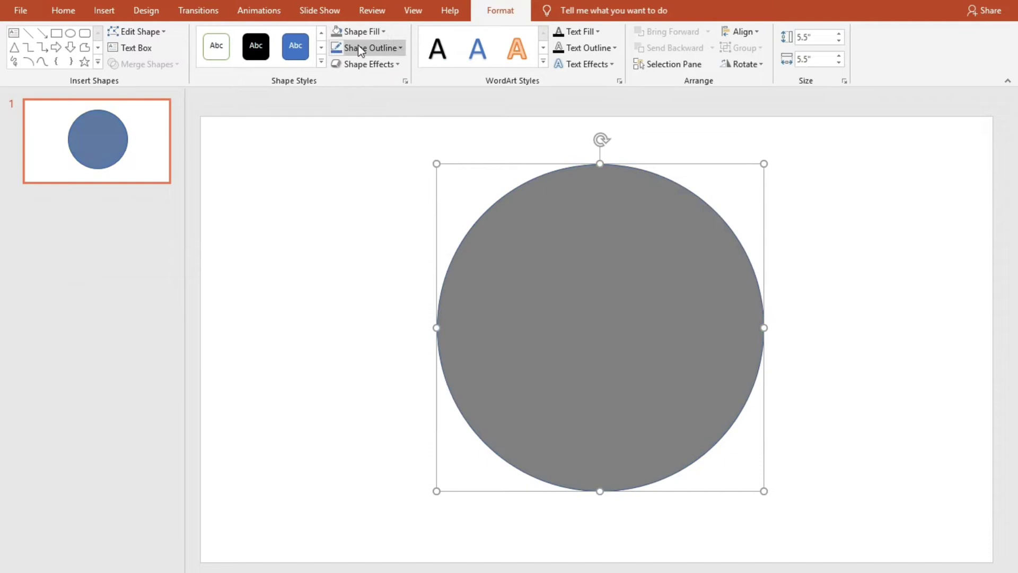
{"action": "left_click", "coordinate": [360, 50]}
{"action": "left_click", "coordinate": [376, 175]}
{"action": "left_click_drag", "start_coordinate": [629, 322], "coordinate": [622, 335]}
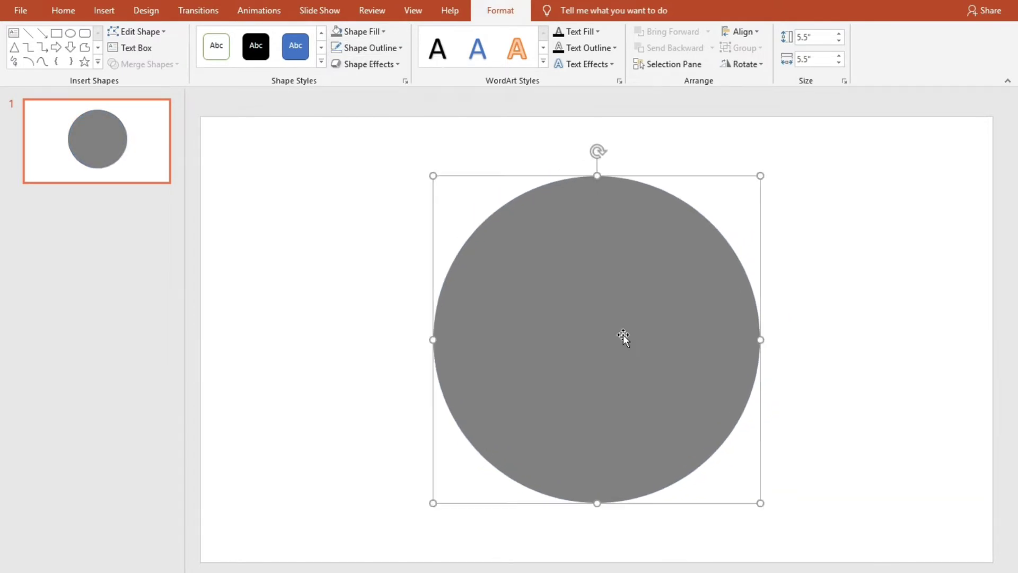
Draw a rounded rectangle card, tweak its size and corner rounding, and centre it on the circle
{"action": "left_click", "coordinate": [390, 307]}
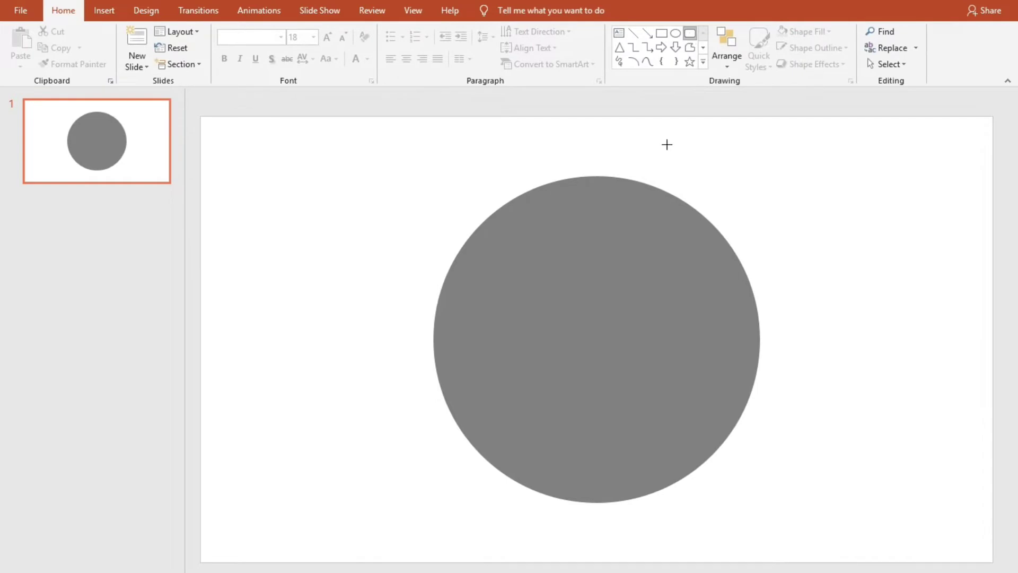
{"action": "left_click_drag", "start_coordinate": [485, 290], "coordinate": [708, 439]}
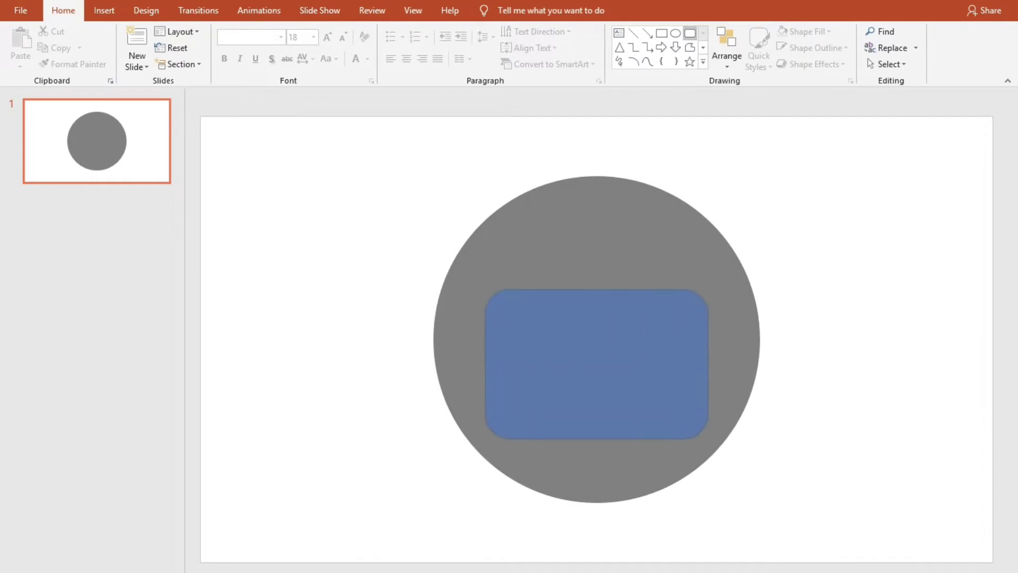
{"action": "left_click_drag", "start_coordinate": [617, 373], "coordinate": [617, 360]}
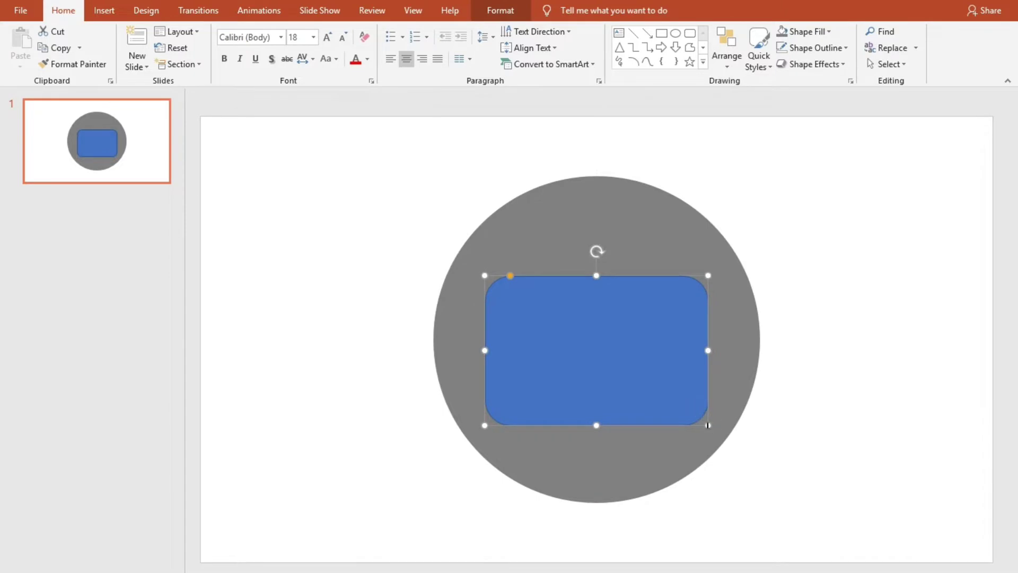
{"action": "left_click_drag", "start_coordinate": [707, 424], "coordinate": [709, 430]}
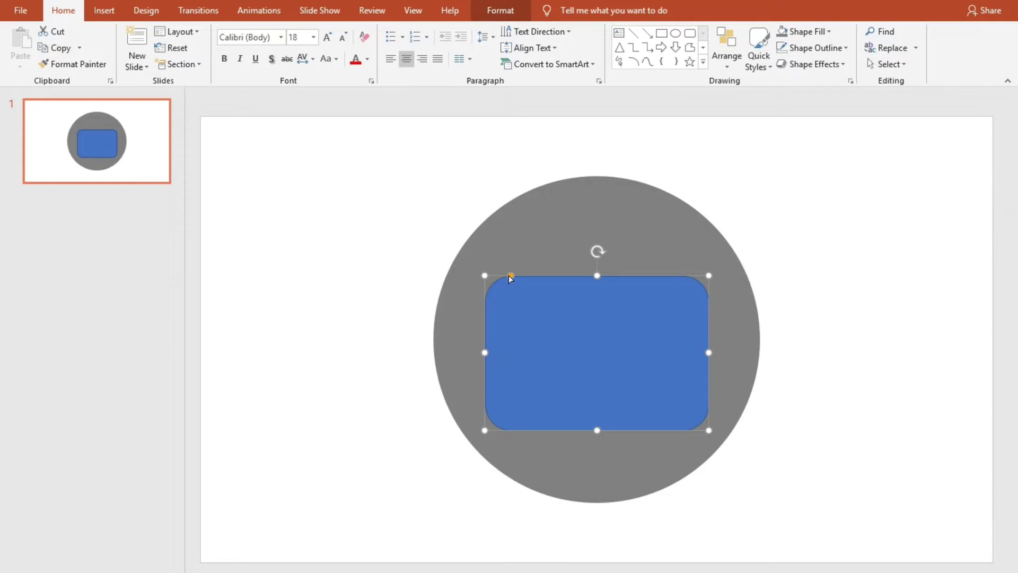
{"action": "left_click_drag", "start_coordinate": [508, 275], "coordinate": [504, 272]}
{"action": "left_click_drag", "start_coordinate": [607, 357], "coordinate": [605, 347]}
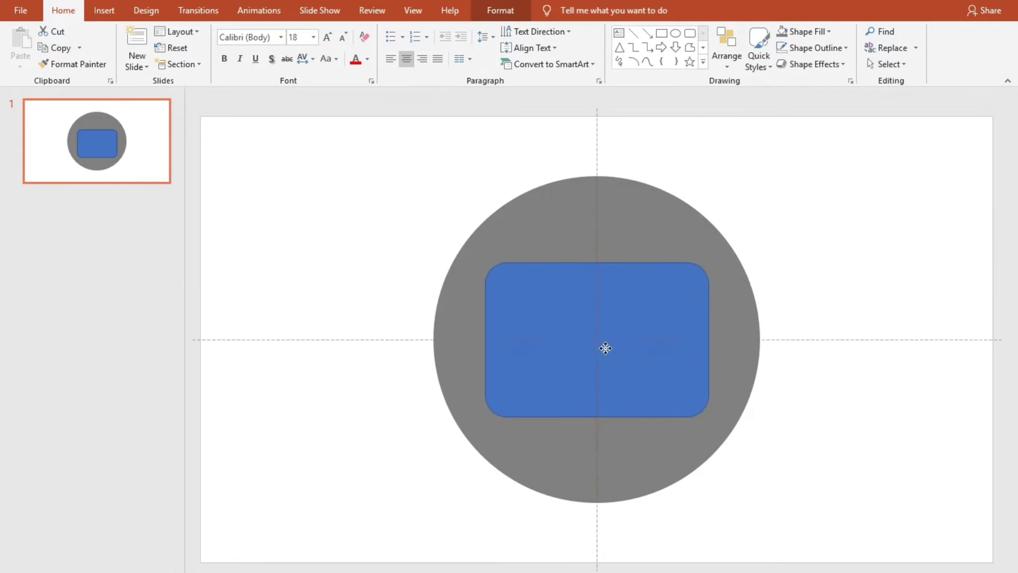
{"action": "left_click", "coordinate": [777, 339]}
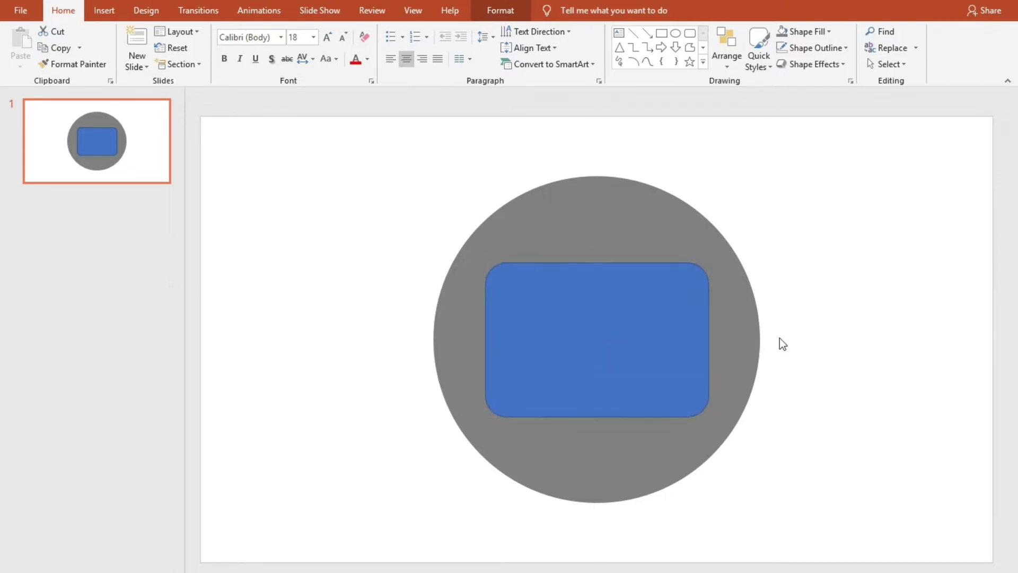
Draw a wide rectangle across the top of the rounded card
{"action": "left_click", "coordinate": [662, 33]}
{"action": "mouse_move", "coordinate": [396, 201]}
{"action": "left_mouse_down"}
{"action": "mouse_move", "coordinate": [703, 303]}
{"action": "mouse_move", "coordinate": [795, 298]}
{"action": "left_mouse_up"}
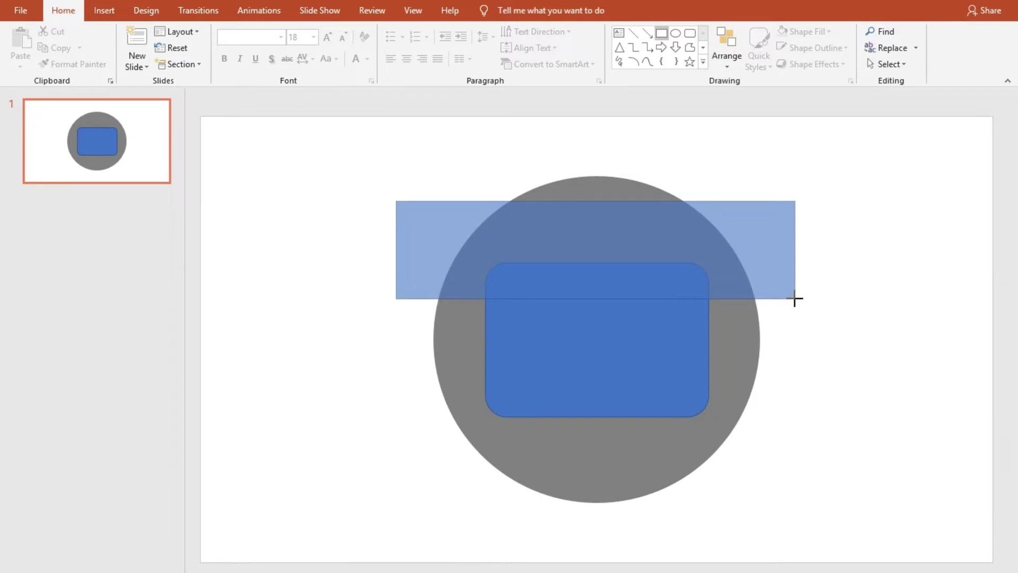
{"action": "left_click_drag", "start_coordinate": [795, 298], "coordinate": [794, 303]}
Fragment the wide rectangle and card together, then select the top rectangle piece
{"action": "left_click", "coordinate": [598, 334], "text": "ctrl"}
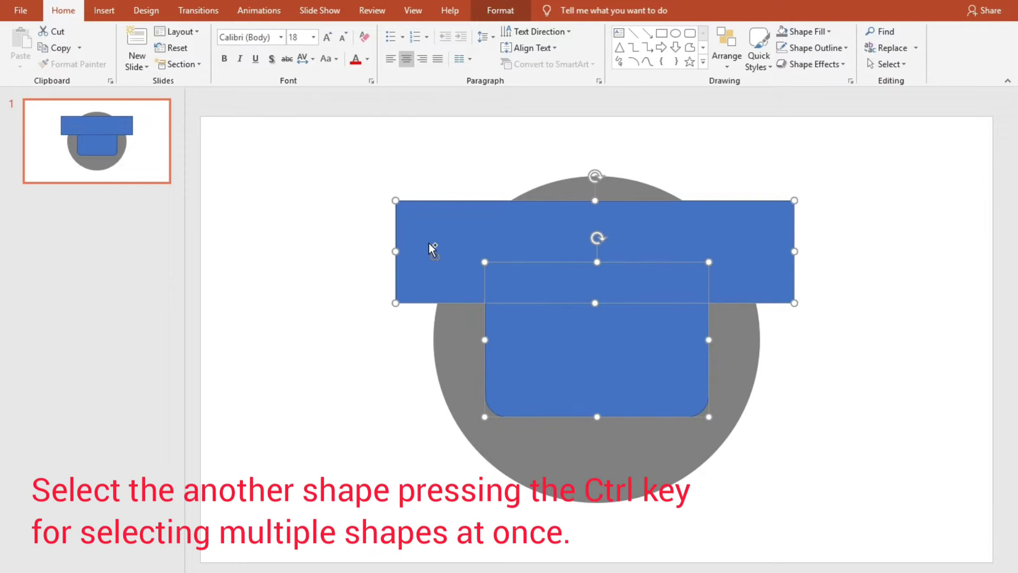
{"action": "left_click", "coordinate": [501, 11]}
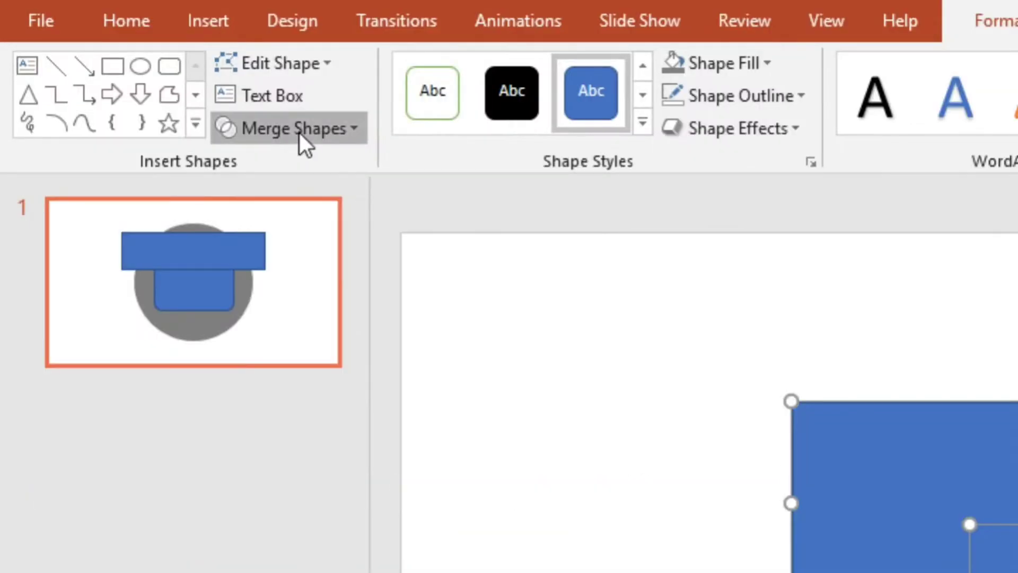
{"action": "left_click", "coordinate": [151, 67]}
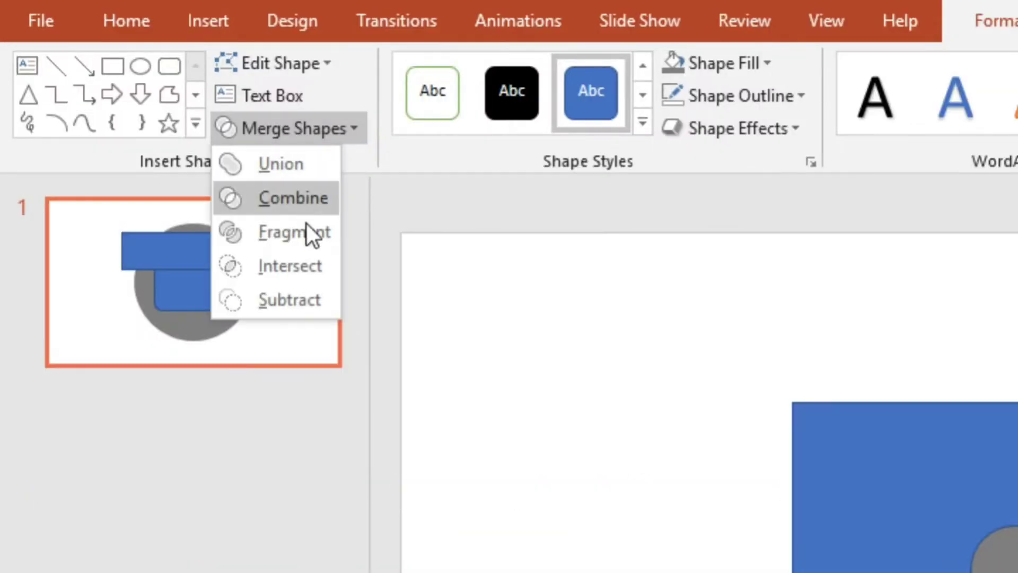
{"action": "left_click", "coordinate": [312, 236]}
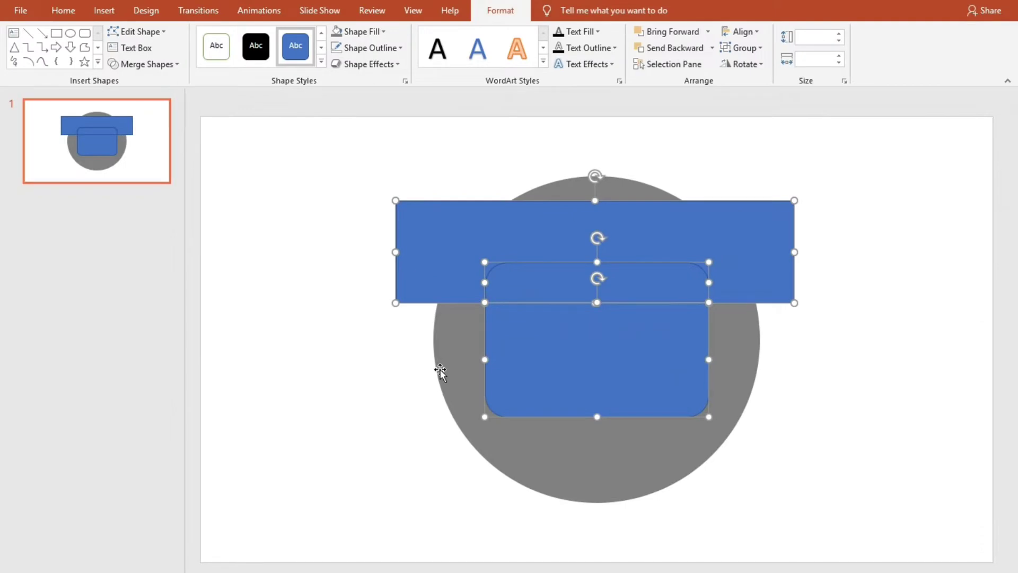
{"action": "left_click", "coordinate": [440, 372]}
{"action": "left_click", "coordinate": [407, 275]}
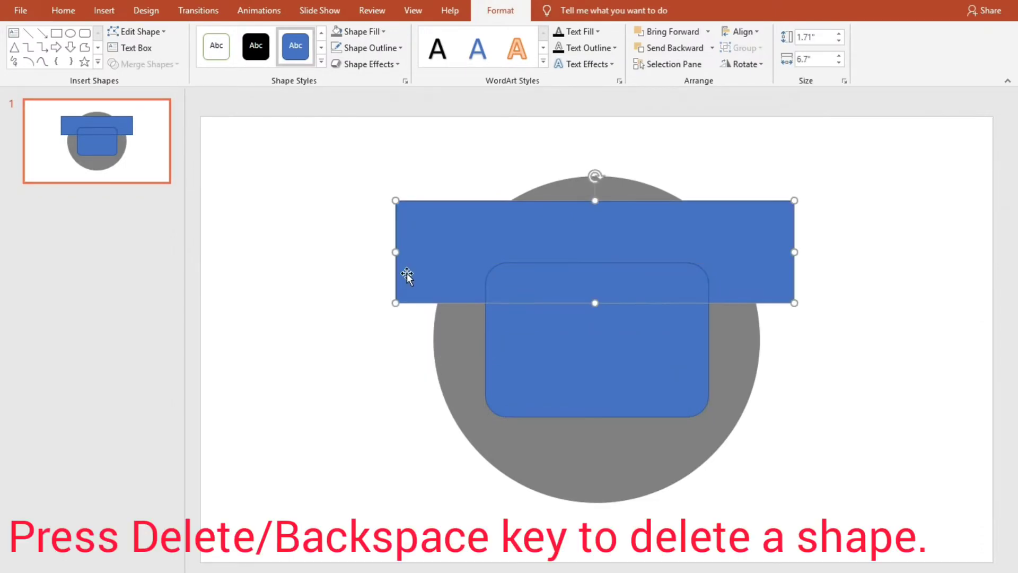
Delete the leftover top piece and fill the card's top strip red
{"action": "key", "text": "Delete"}
{"action": "left_click", "coordinate": [574, 288]}
{"action": "left_click", "coordinate": [500, 10]}
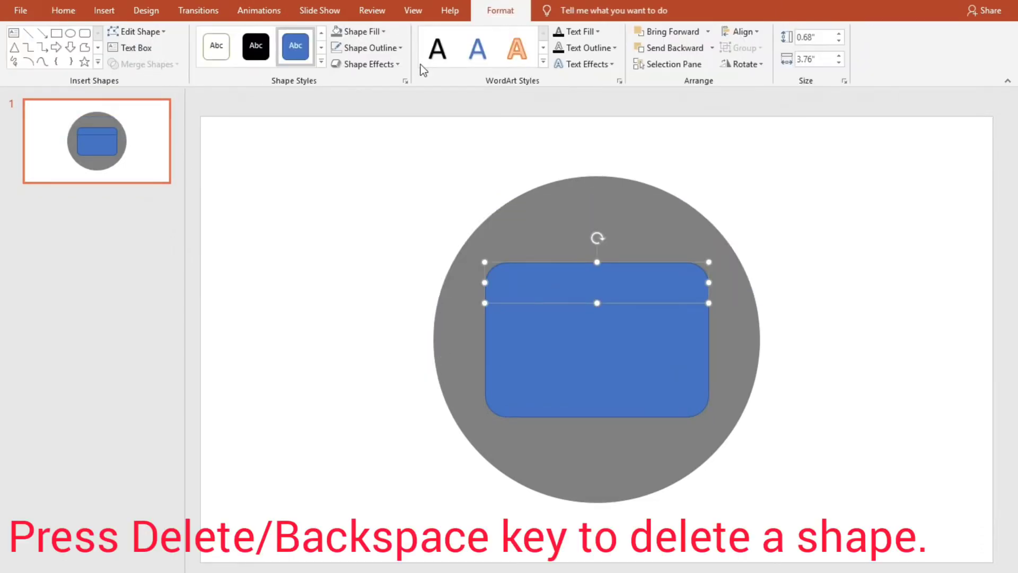
{"action": "left_click", "coordinate": [378, 34]}
{"action": "left_click", "coordinate": [377, 180]}
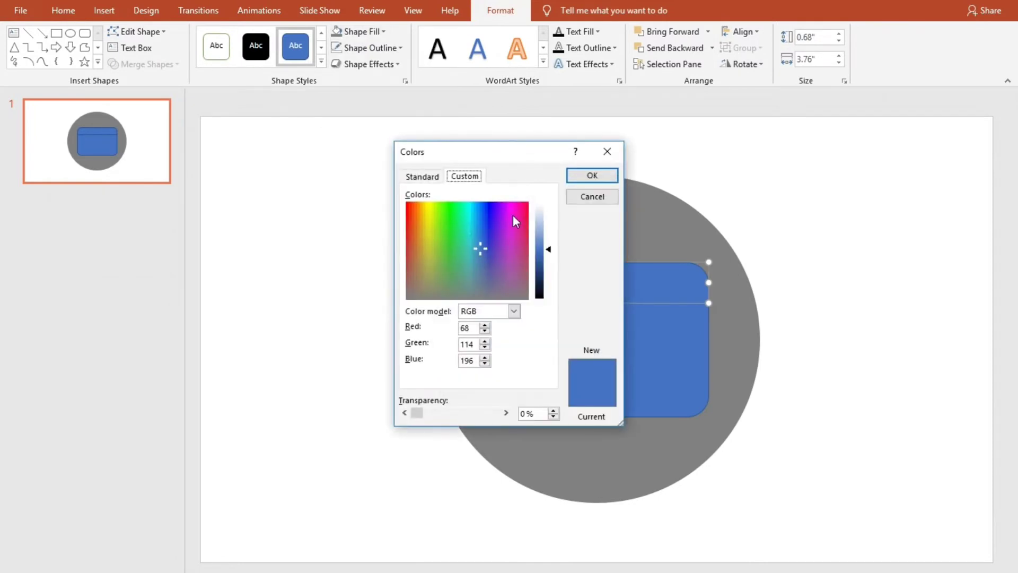
{"action": "left_click", "coordinate": [432, 177]}
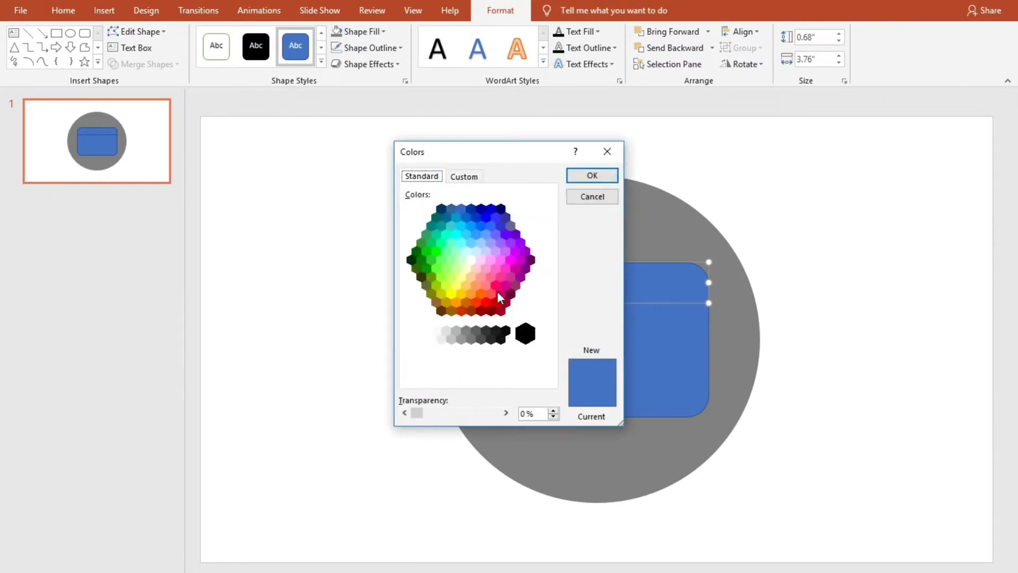
{"action": "left_click", "coordinate": [497, 291]}
{"action": "left_click", "coordinate": [592, 175]}
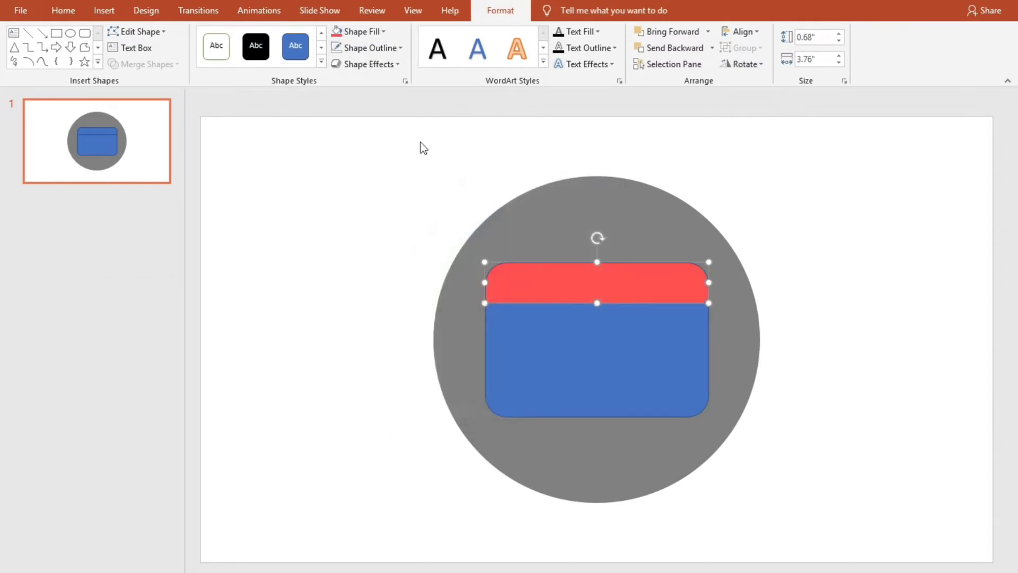
Fill the card body below the red strip white
{"action": "left_click", "coordinate": [571, 375]}
{"action": "left_click", "coordinate": [364, 31]}
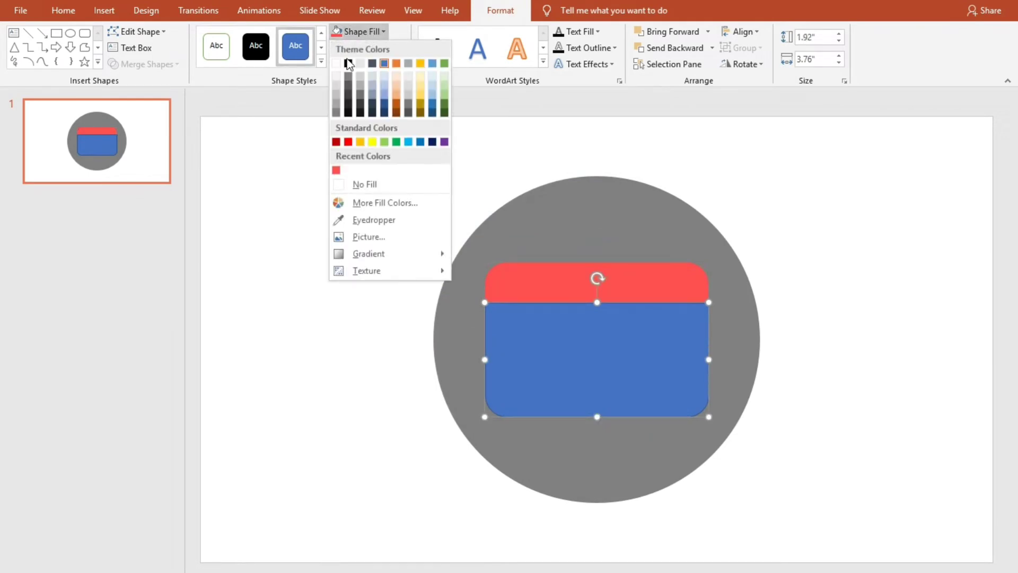
{"action": "left_click", "coordinate": [337, 64]}
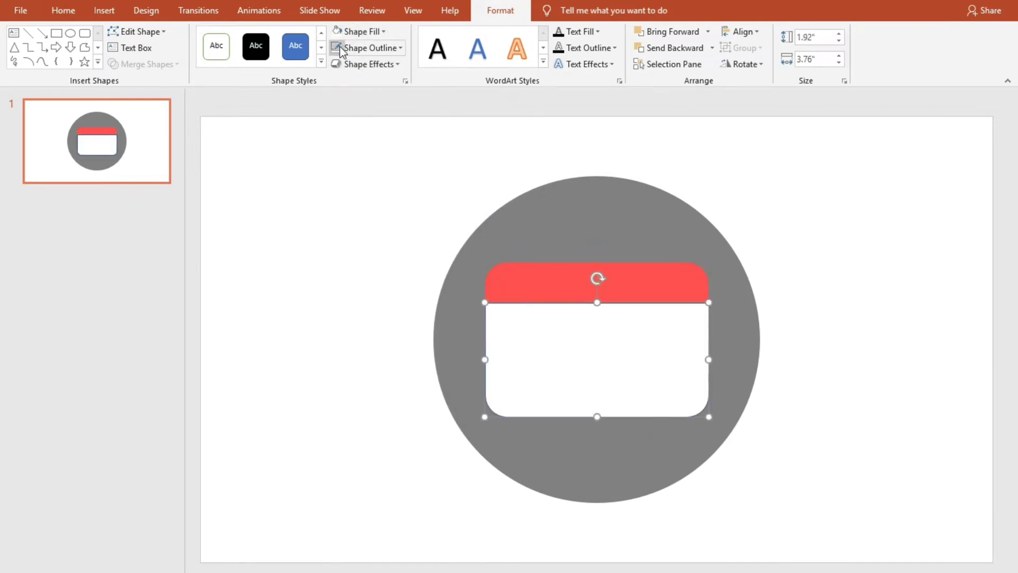
{"action": "left_click", "coordinate": [398, 310]}
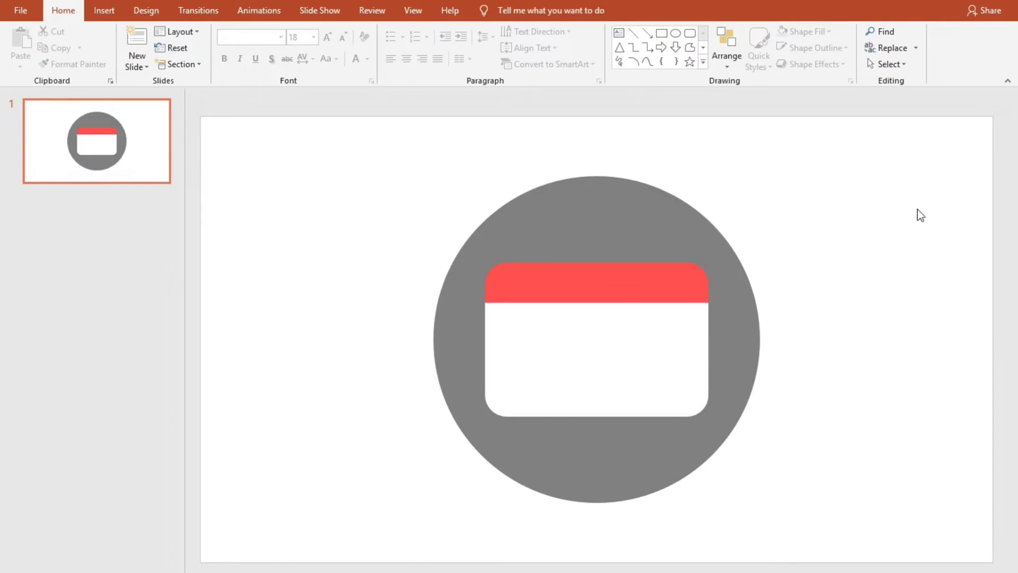
Draw a small fully rounded pill standing over the red strip's left end
{"action": "left_click", "coordinate": [690, 33]}
{"action": "left_click_drag", "start_coordinate": [512, 245], "coordinate": [536, 286]}
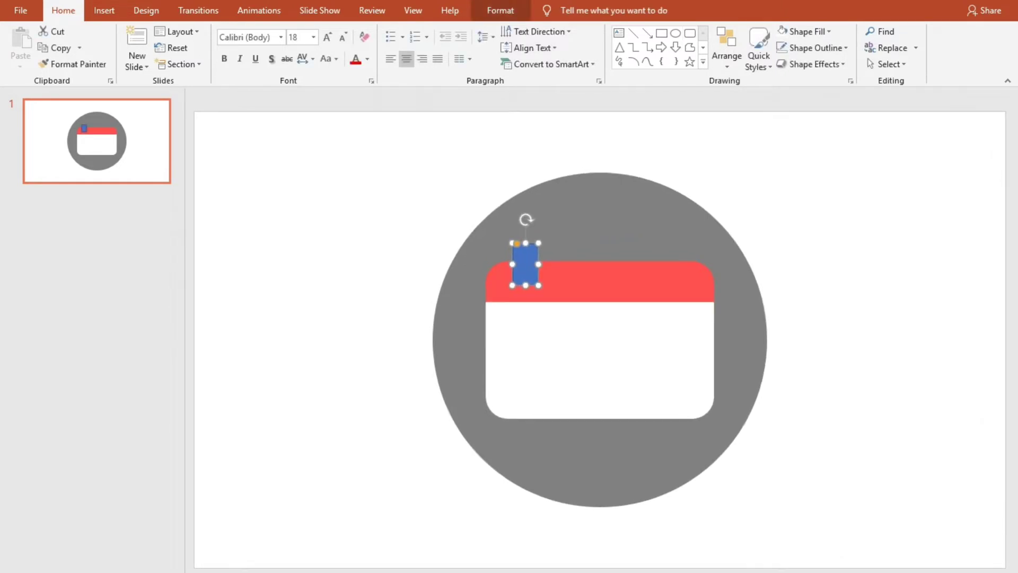
{"action": "scroll", "coordinate": [772, 459], "scroll_direction": "up", "scroll_amount": 3}
{"action": "scroll", "coordinate": [772, 459], "scroll_direction": "up", "scroll_amount": 4}
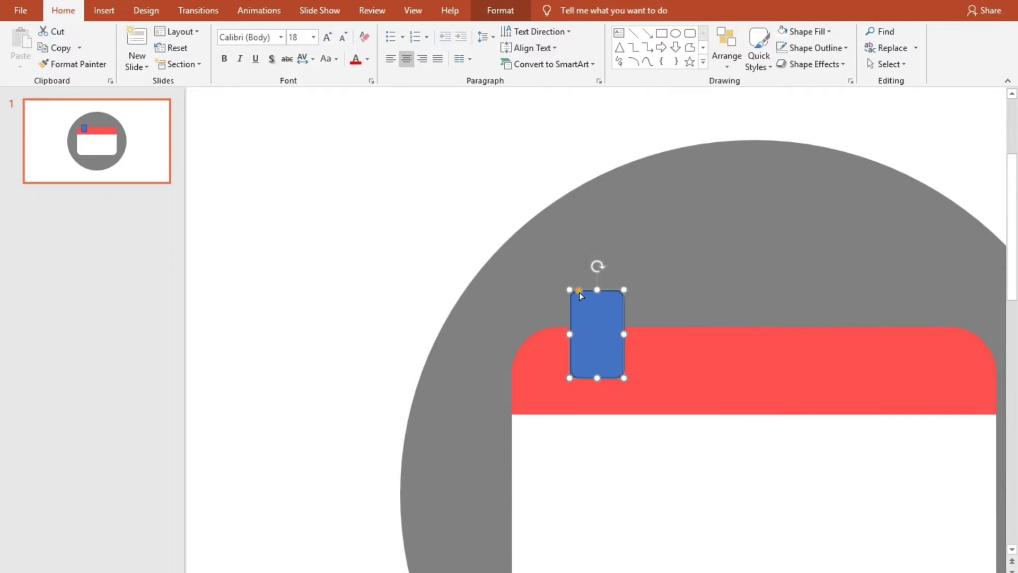
{"action": "left_click_drag", "start_coordinate": [578, 290], "coordinate": [610, 341]}
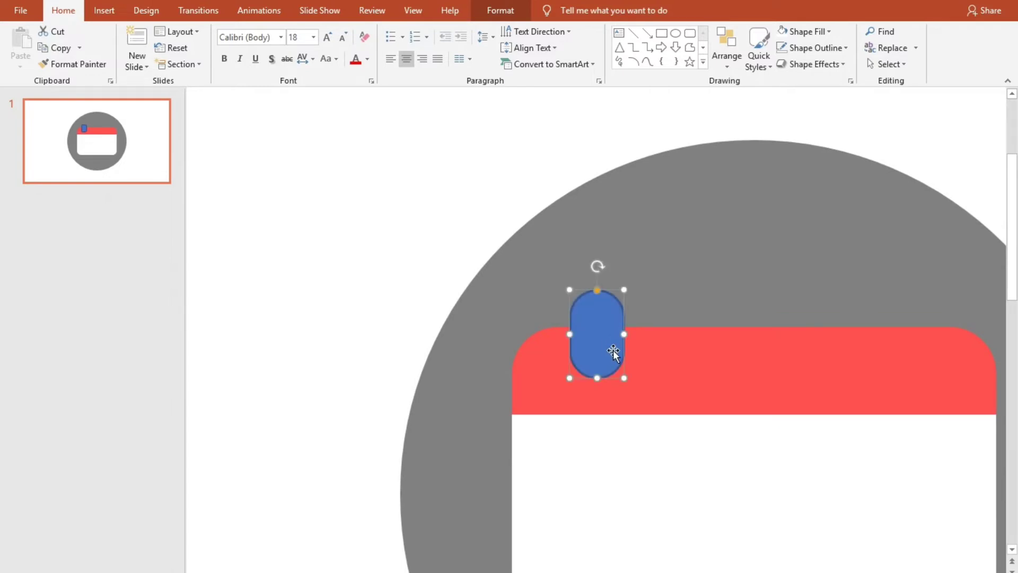
{"action": "left_click_drag", "start_coordinate": [623, 335], "coordinate": [587, 337]}
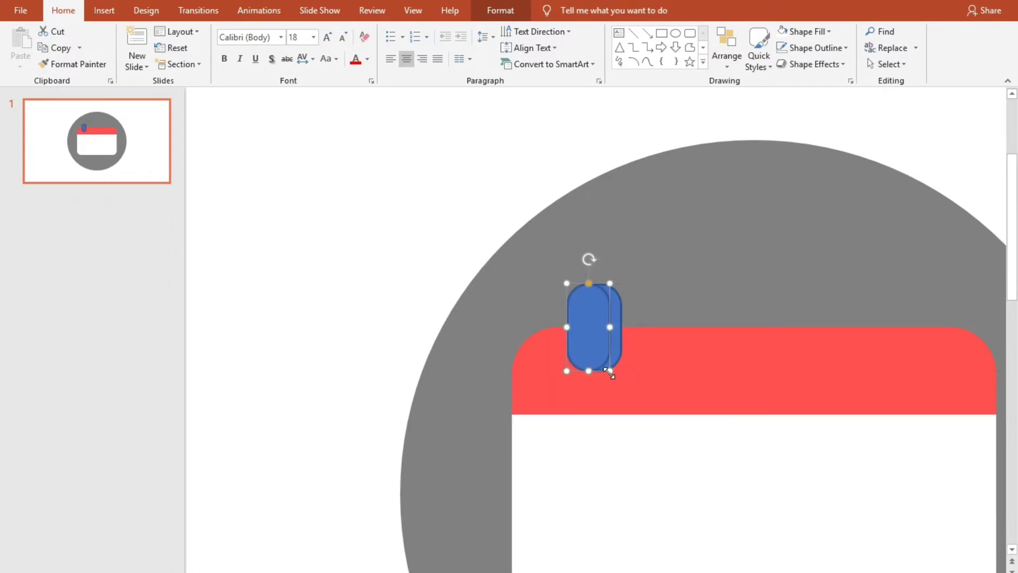
{"action": "left_click_drag", "start_coordinate": [609, 373], "coordinate": [624, 383]}
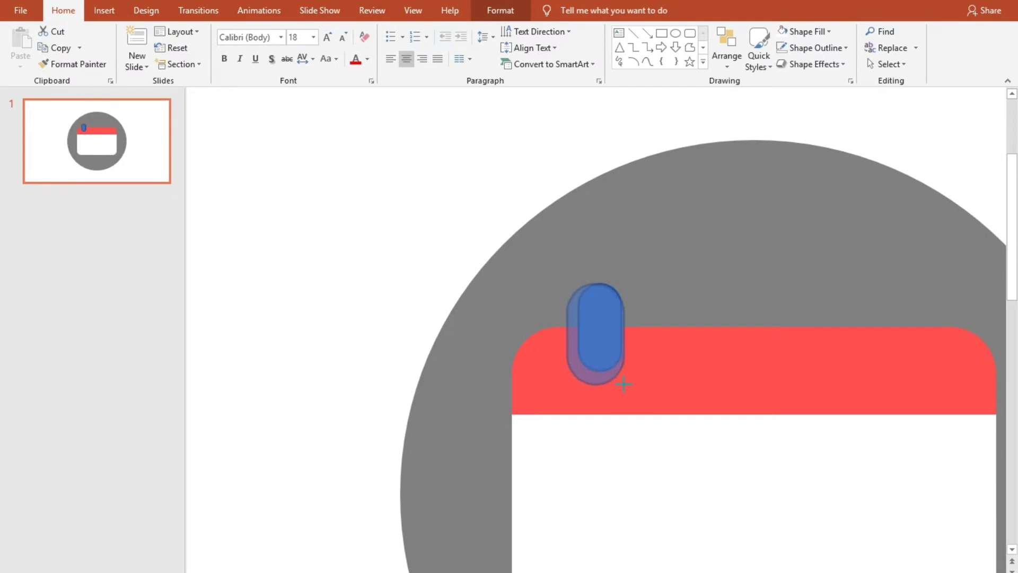
{"action": "left_click_drag", "start_coordinate": [623, 383], "coordinate": [594, 350]}
Give the pill a semi-transparent grey shape style and duplicate it as a layered ring
{"action": "left_click", "coordinate": [500, 10]}
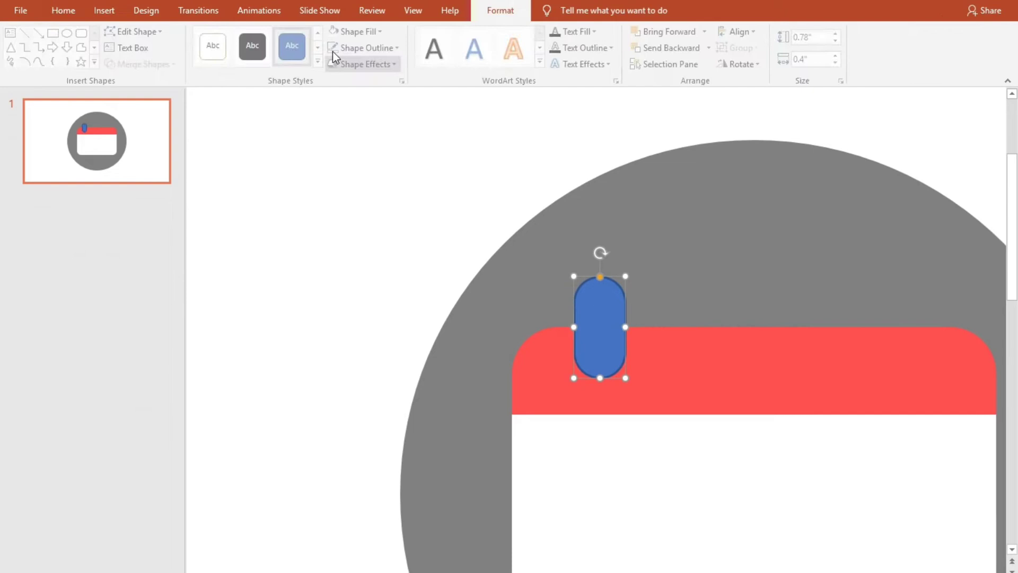
{"action": "left_click", "coordinate": [320, 62]}
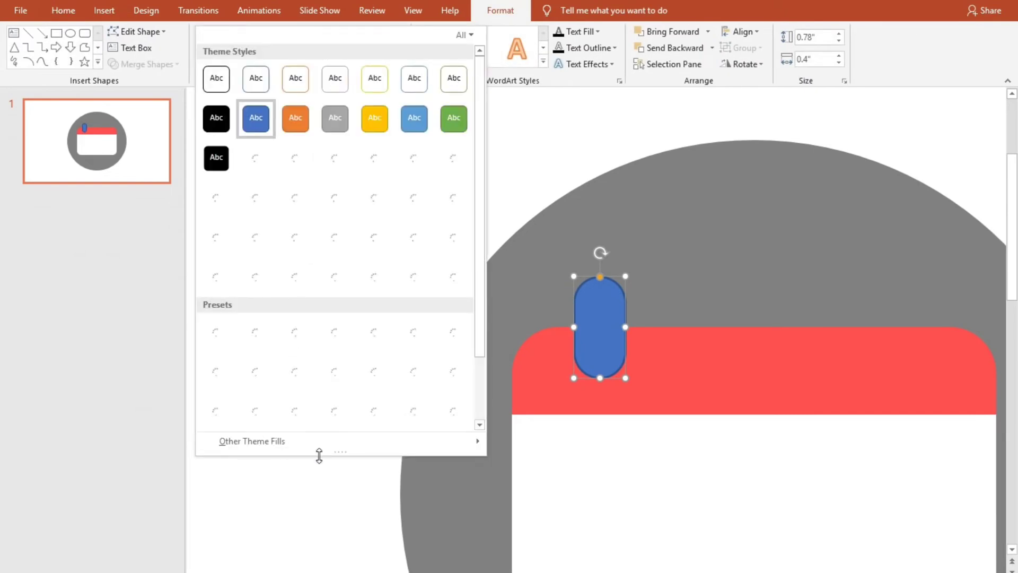
{"action": "left_click", "coordinate": [347, 411]}
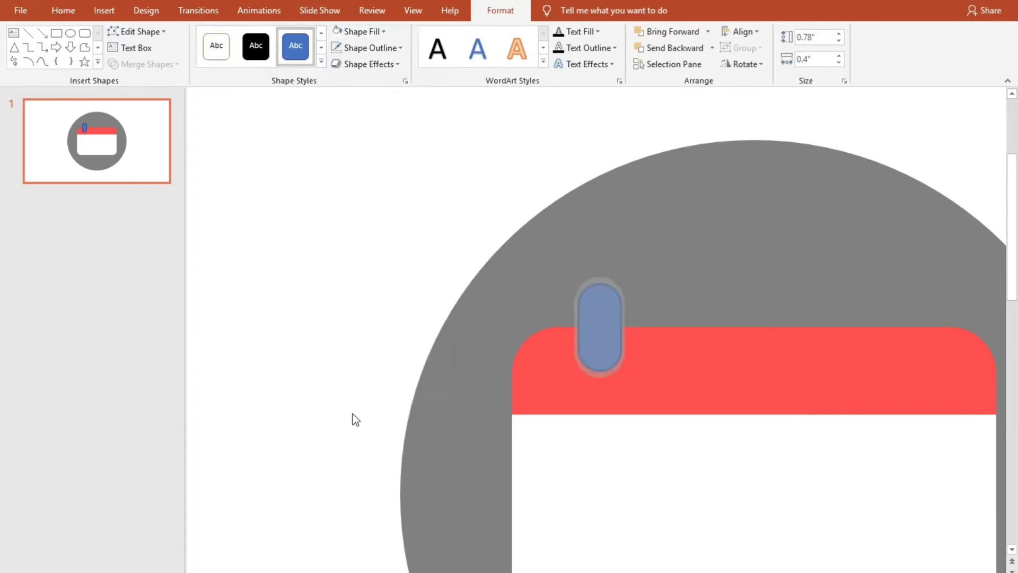
{"action": "mouse_move", "coordinate": [602, 370]}
{"action": "left_mouse_down"}
{"action": "mouse_move", "coordinate": [627, 378]}
{"action": "mouse_move", "coordinate": [587, 326]}
{"action": "mouse_move", "coordinate": [579, 293]}
{"action": "left_mouse_up"}
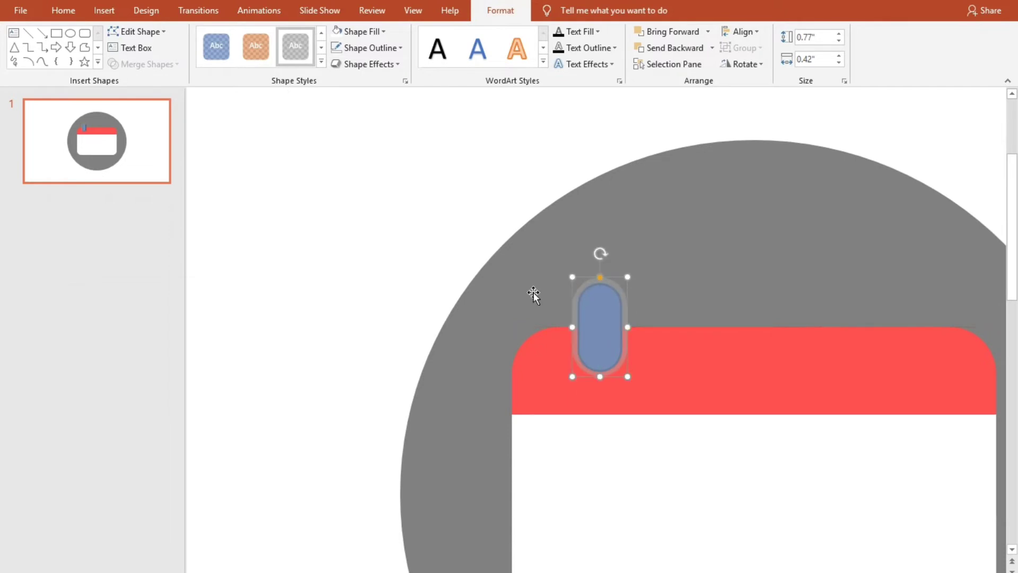
Group the two stacked pill layers into one ring
{"action": "left_click", "coordinate": [414, 296]}
{"action": "left_click_drag", "start_coordinate": [508, 160], "coordinate": [698, 450]}
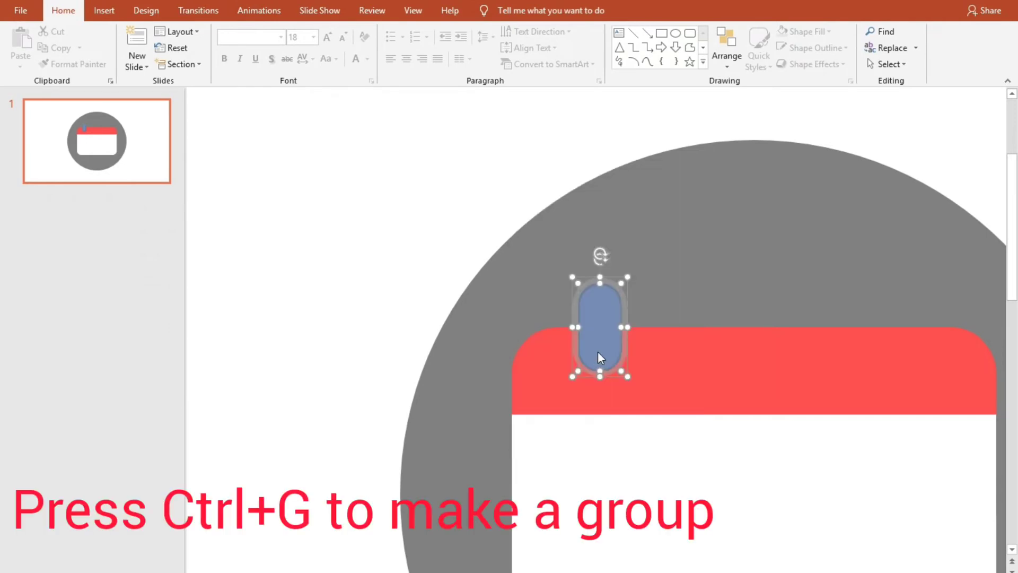
{"action": "right_click", "coordinate": [601, 326]}
{"action": "mouse_move", "coordinate": [646, 407]}
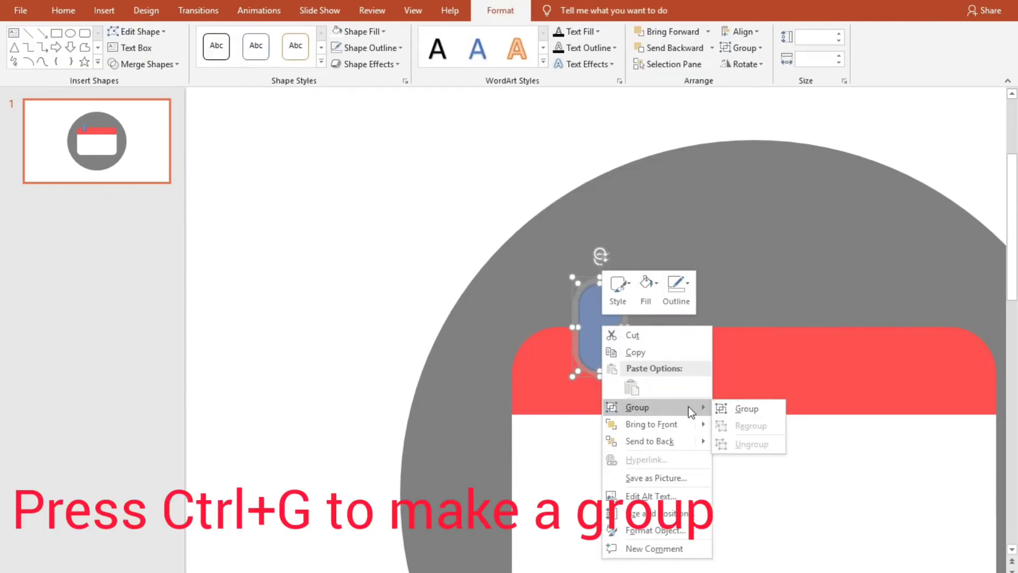
{"action": "left_click", "coordinate": [739, 408]}
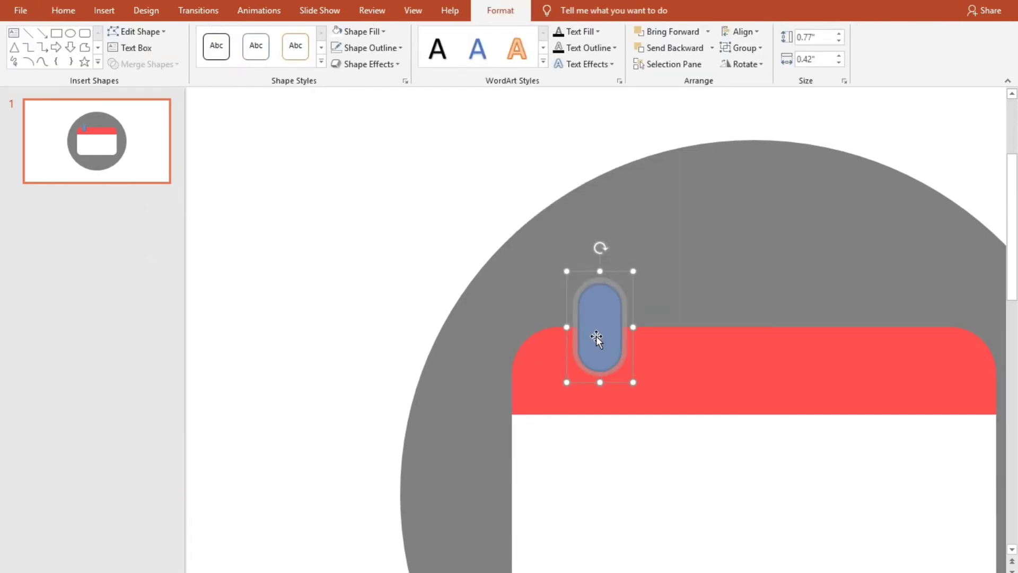
Copy the ring to the red strip's right end and group both rings
{"action": "left_click_drag", "start_coordinate": [599, 341], "coordinate": [902, 336], "text": "ctrl"}
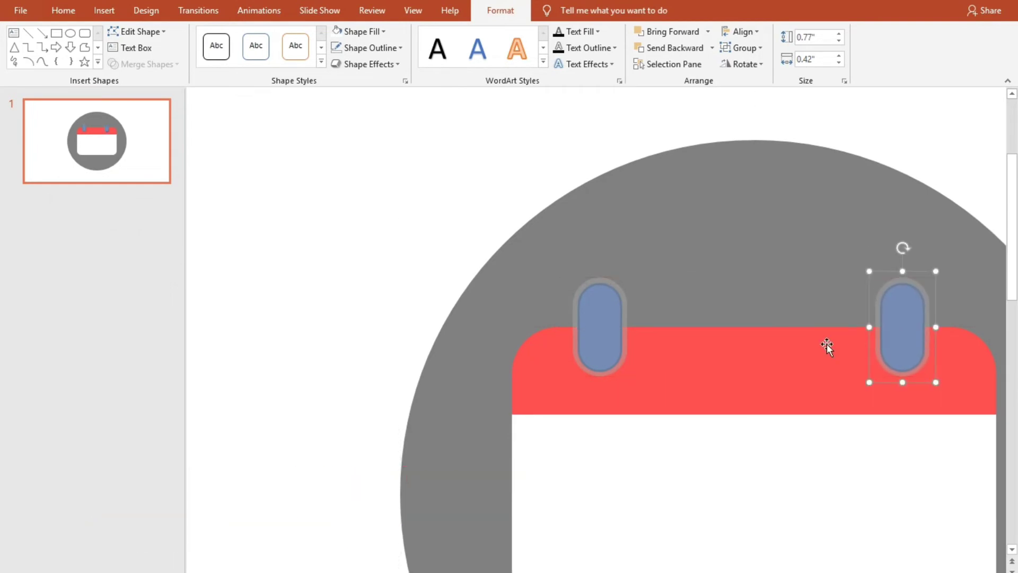
{"action": "left_click", "coordinate": [605, 331], "text": "shift"}
{"action": "right_click", "coordinate": [609, 329]}
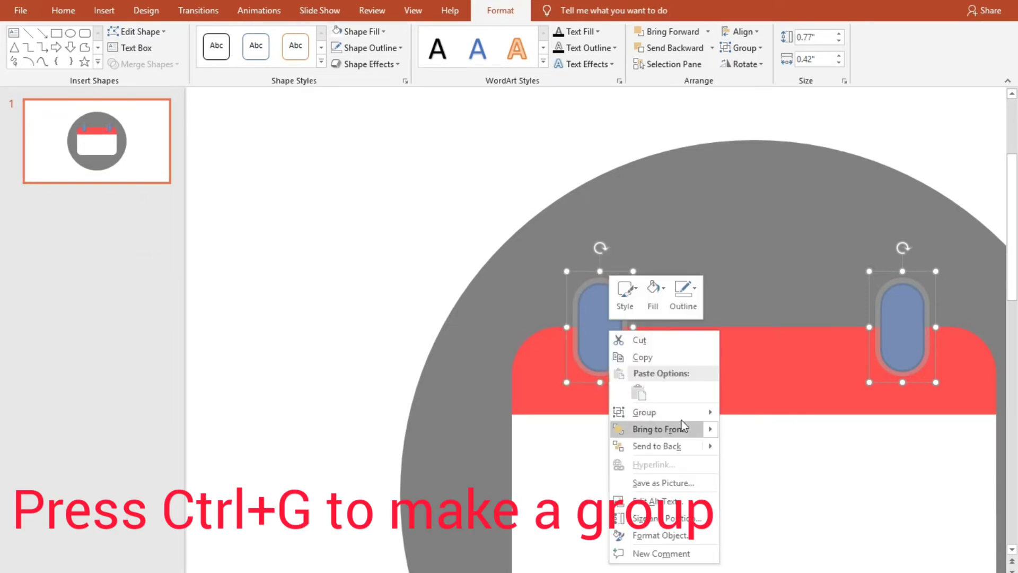
{"action": "left_click", "coordinate": [749, 413]}
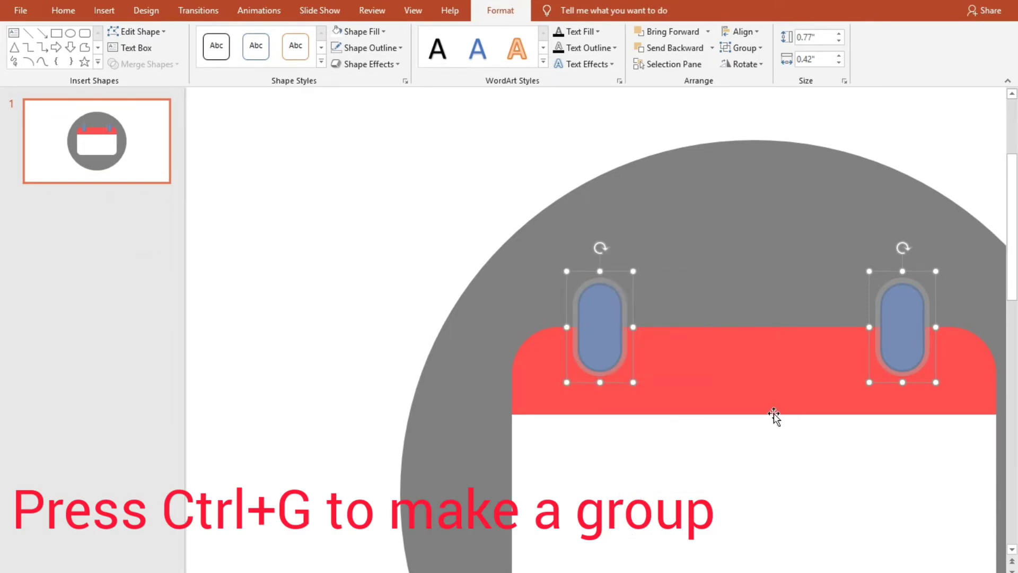
Centre the ring group horizontally on the red strip
{"action": "left_click", "coordinate": [684, 403], "text": "ctrl"}
{"action": "left_click", "coordinate": [741, 31]}
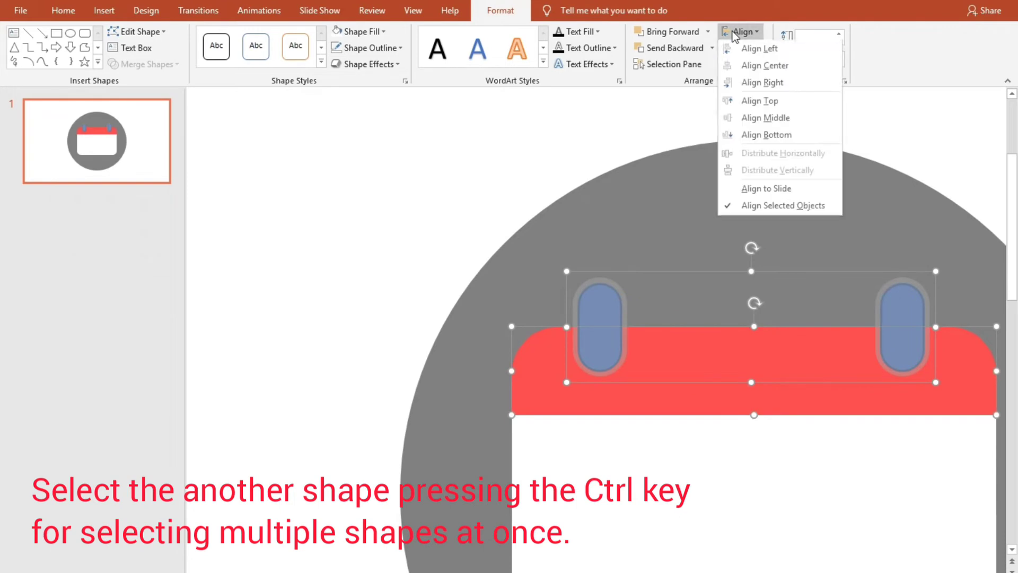
{"action": "left_click", "coordinate": [754, 71]}
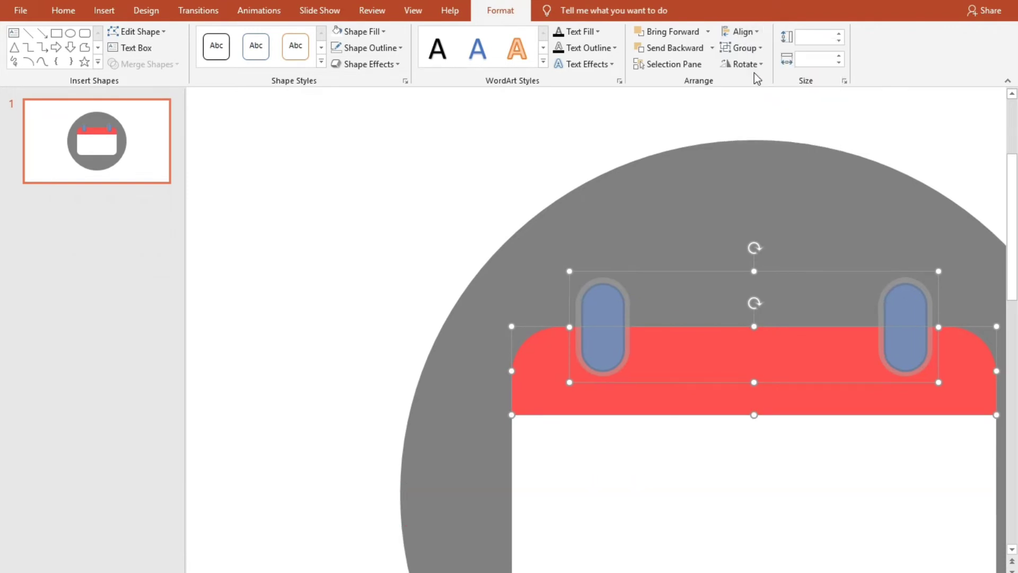
Ungroup the rings back into separate shapes
{"action": "left_click", "coordinate": [455, 302]}
{"action": "left_click", "coordinate": [602, 316]}
{"action": "right_click", "coordinate": [601, 316]}
{"action": "mouse_move", "coordinate": [638, 398]}
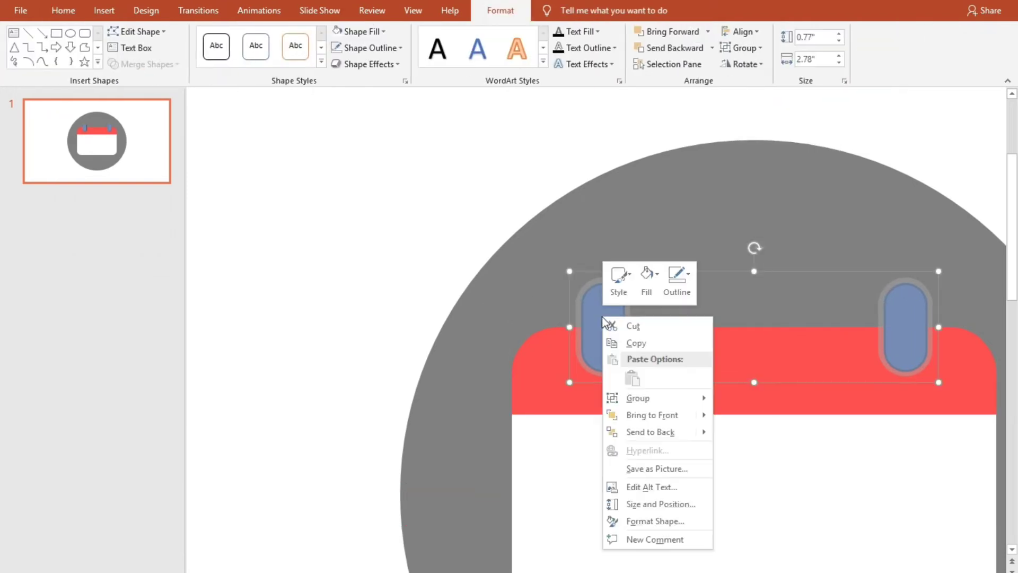
{"action": "left_click", "coordinate": [720, 436]}
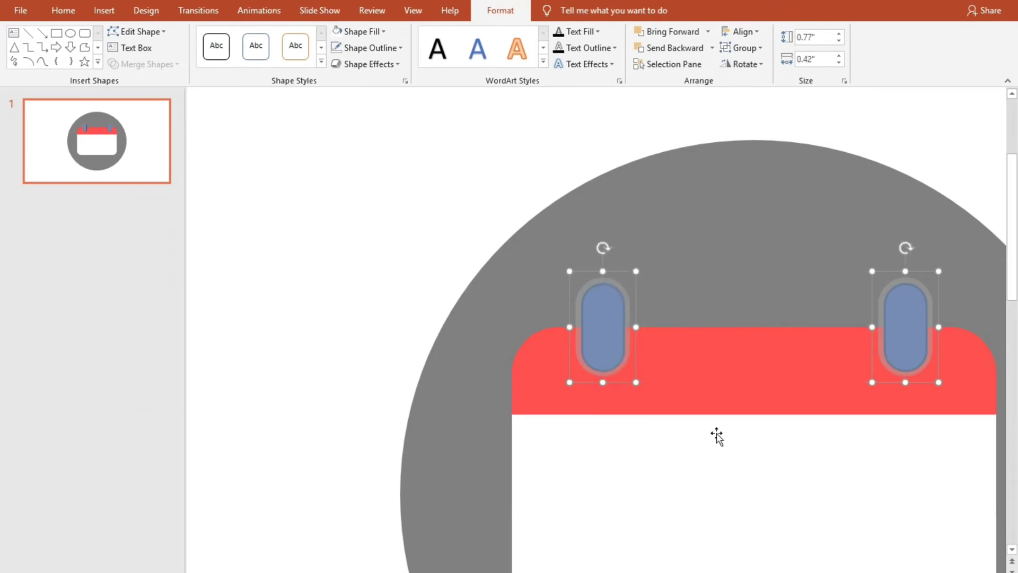
{"action": "right_click", "coordinate": [614, 320]}
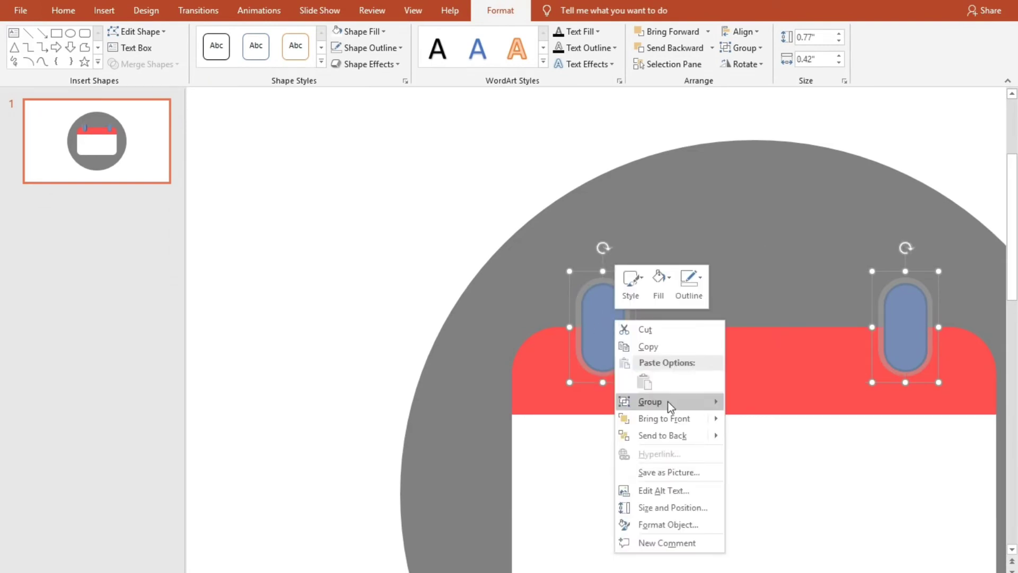
{"action": "mouse_move", "coordinate": [650, 402]}
{"action": "left_click", "coordinate": [801, 440]}
{"action": "left_click", "coordinate": [305, 320]}
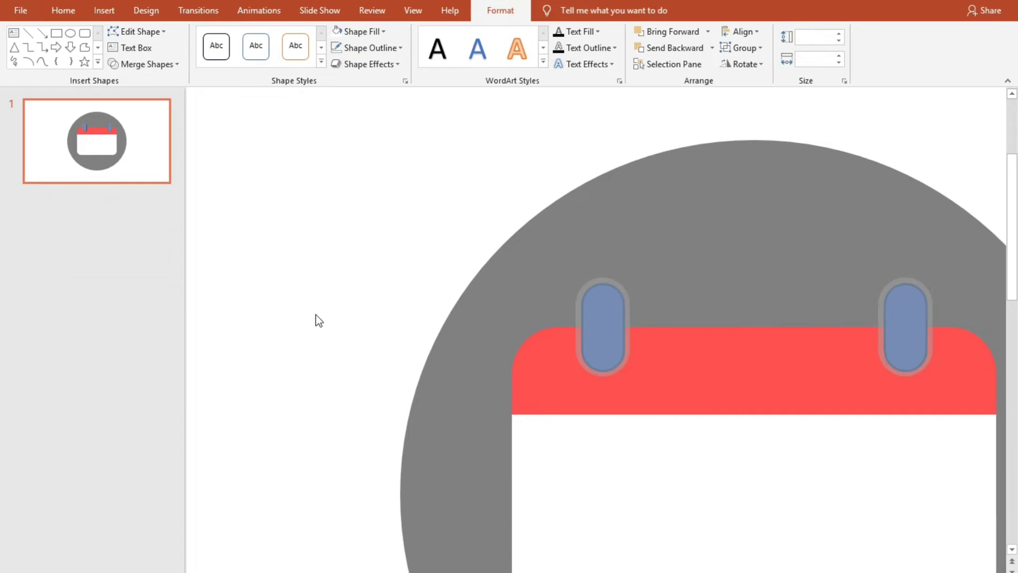
Select both rings together with the red strip, then clear the selection
{"action": "left_click", "coordinate": [579, 348]}
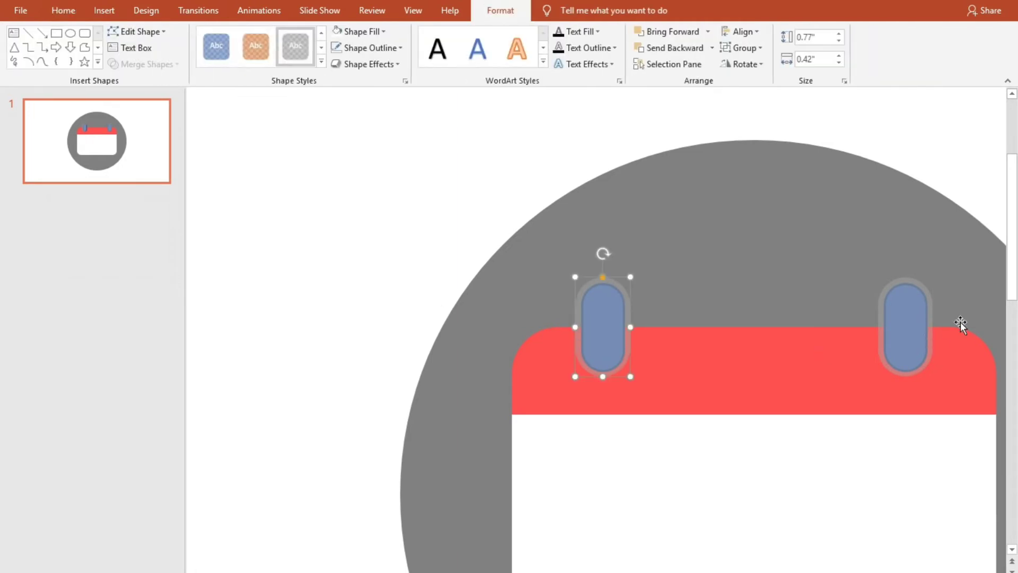
{"action": "left_click", "coordinate": [905, 281], "text": "shift"}
{"action": "left_click", "coordinate": [723, 380], "text": "shift"}
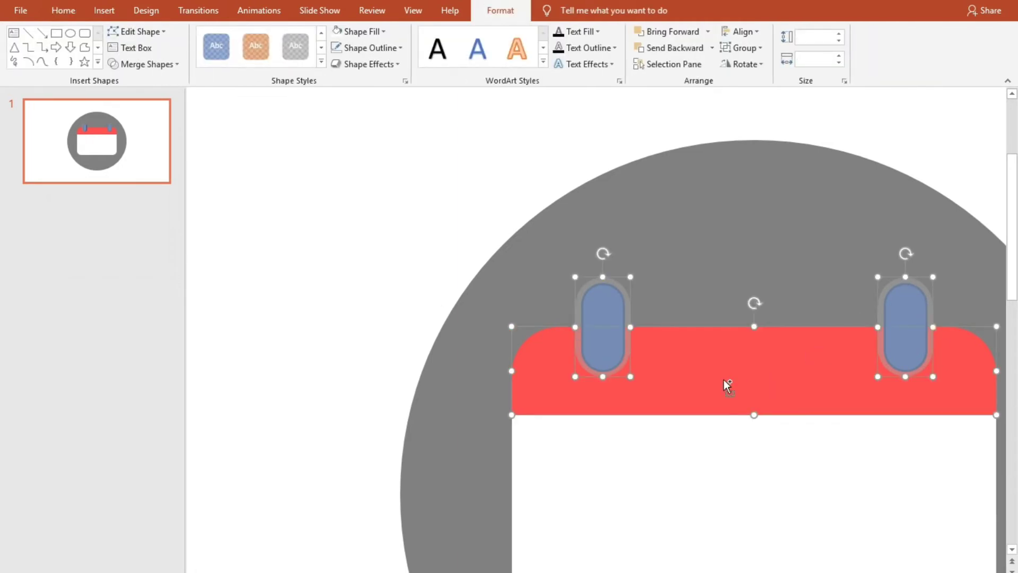
{"action": "left_click", "coordinate": [325, 380]}
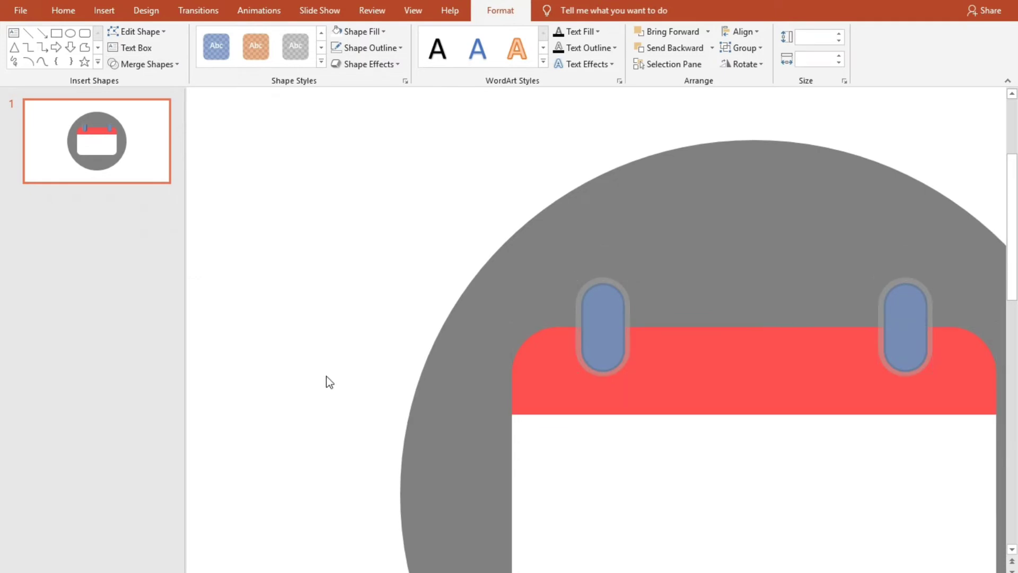
Subtract both ring cutout pills from the red top bar, leaving notches around the rings
{"action": "left_click", "coordinate": [793, 392]}
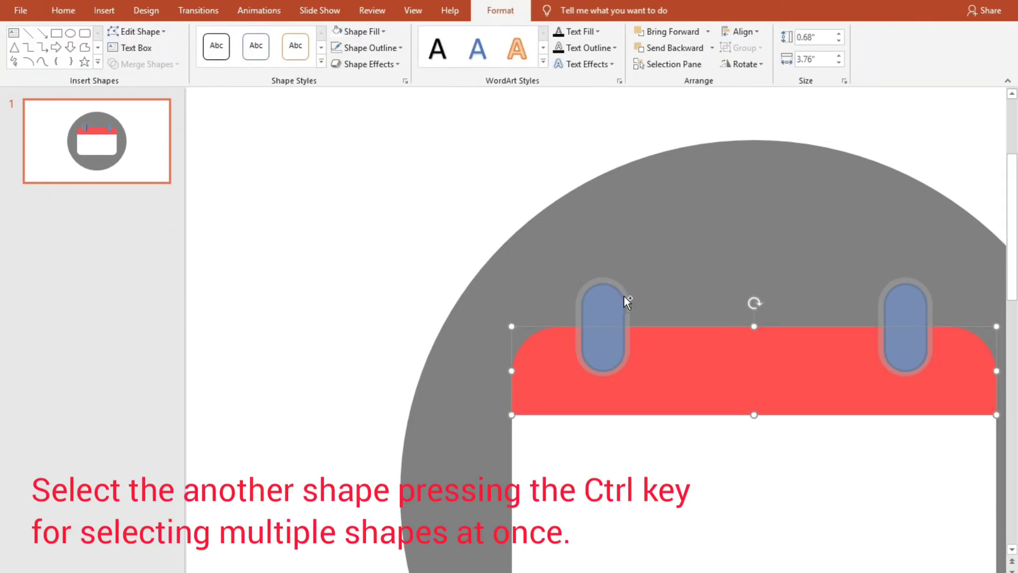
{"action": "left_click", "coordinate": [627, 302], "text": "ctrl"}
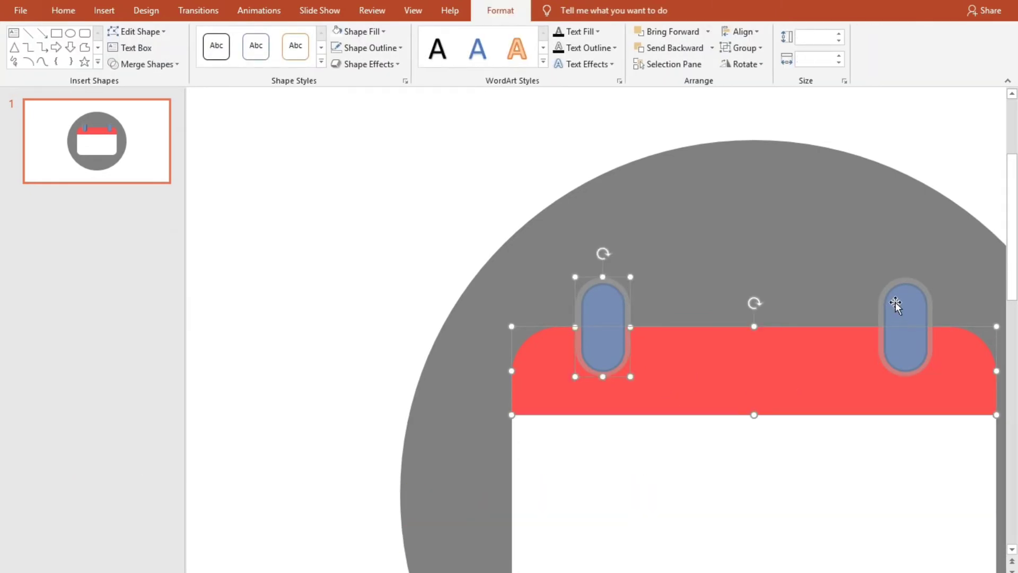
{"action": "left_click", "coordinate": [892, 285], "text": "ctrl"}
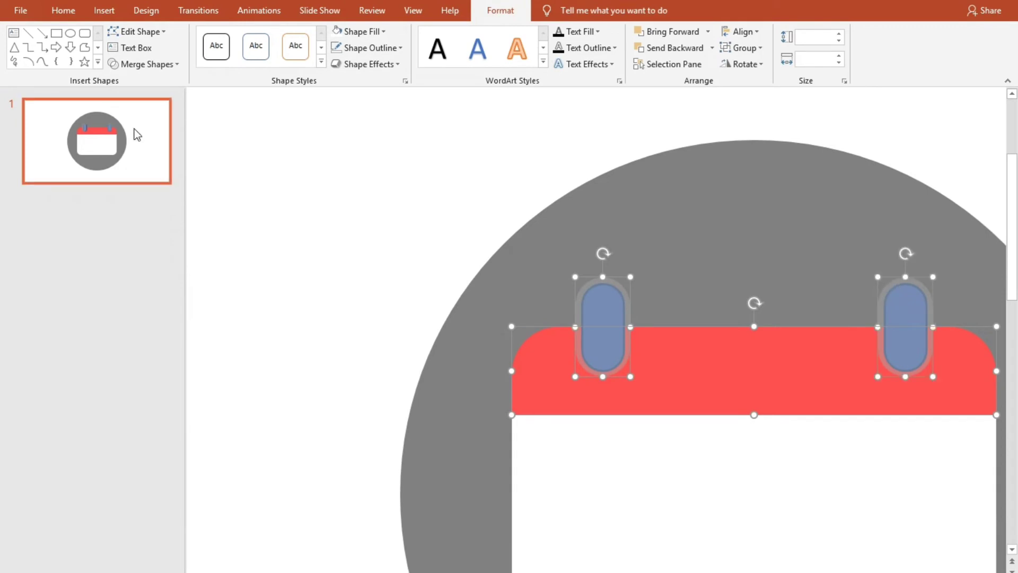
{"action": "left_click", "coordinate": [145, 68]}
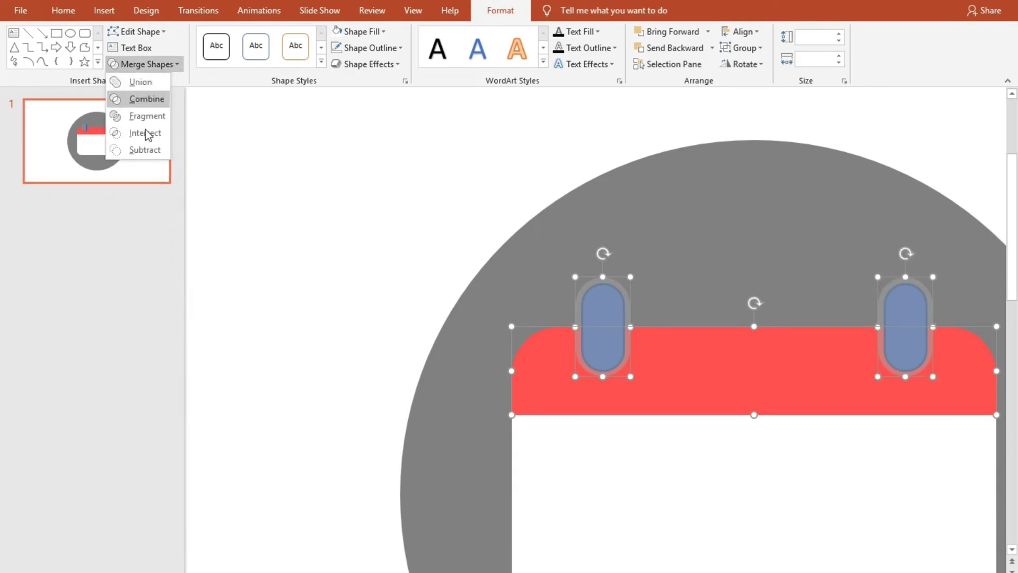
{"action": "left_click", "coordinate": [144, 150]}
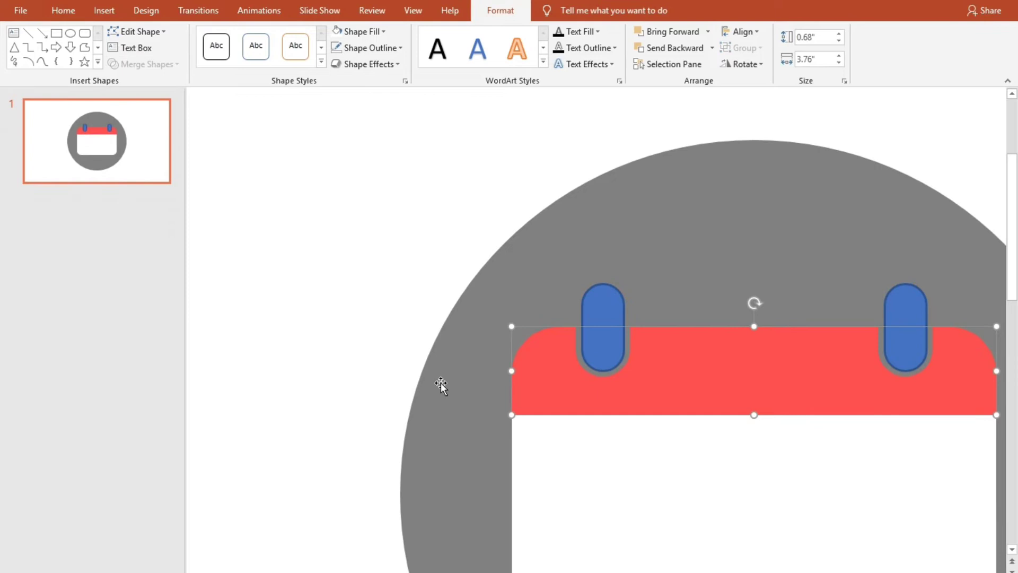
{"action": "left_click", "coordinate": [608, 312]}
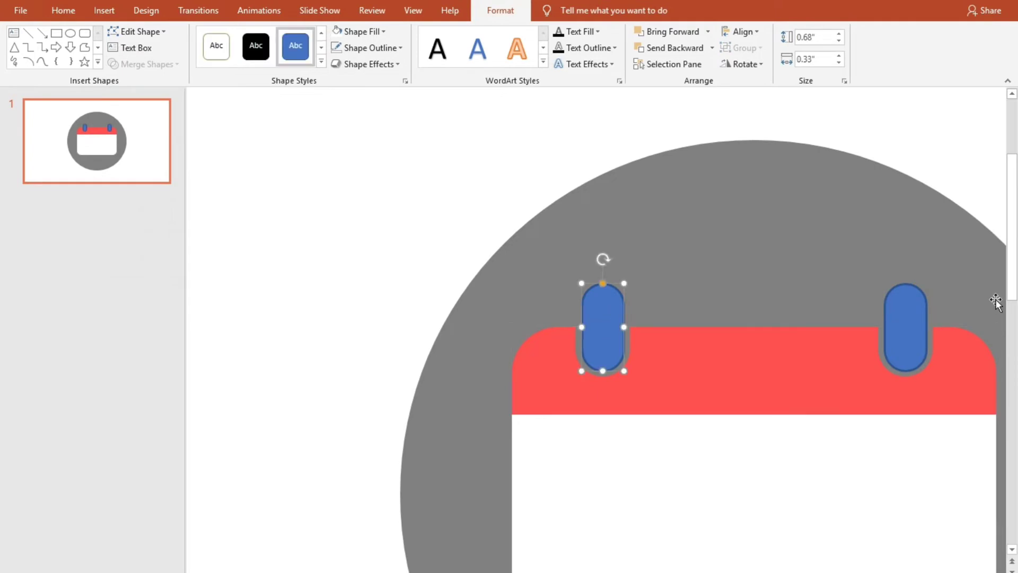
Fill both rings with Black, Text 1, Lighter 25% dark gray
{"action": "left_click", "coordinate": [901, 305], "text": "ctrl"}
{"action": "left_click", "coordinate": [362, 32]}
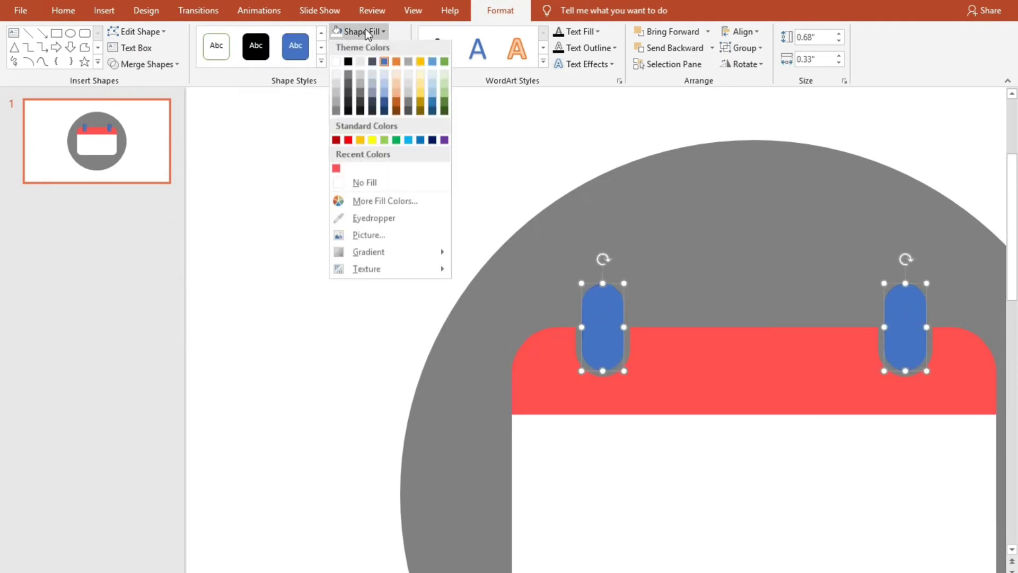
{"action": "left_click", "coordinate": [348, 95]}
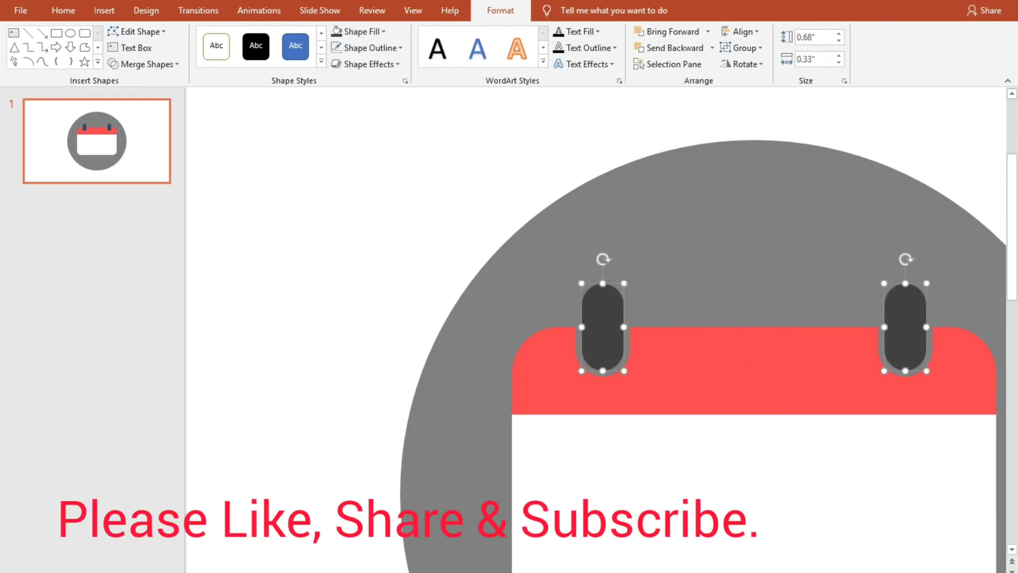
{"action": "scroll", "coordinate": [830, 529], "scroll_direction": "down", "scroll_amount": 10, "text": "ctrl"}
{"action": "left_click", "coordinate": [287, 366]}
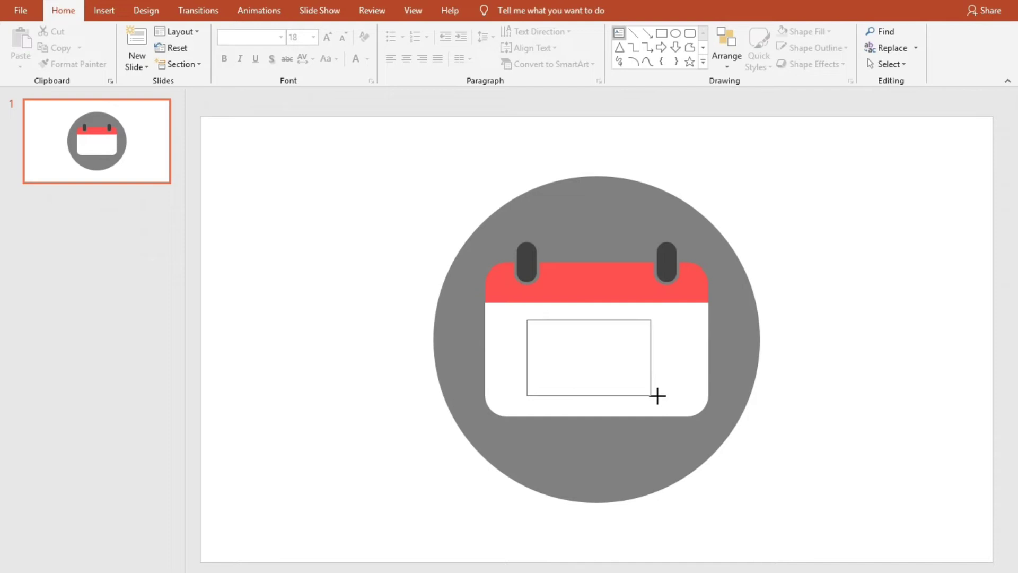
Add a text box on the white card with the Arial font
{"action": "left_click_drag", "start_coordinate": [525, 318], "coordinate": [677, 396]}
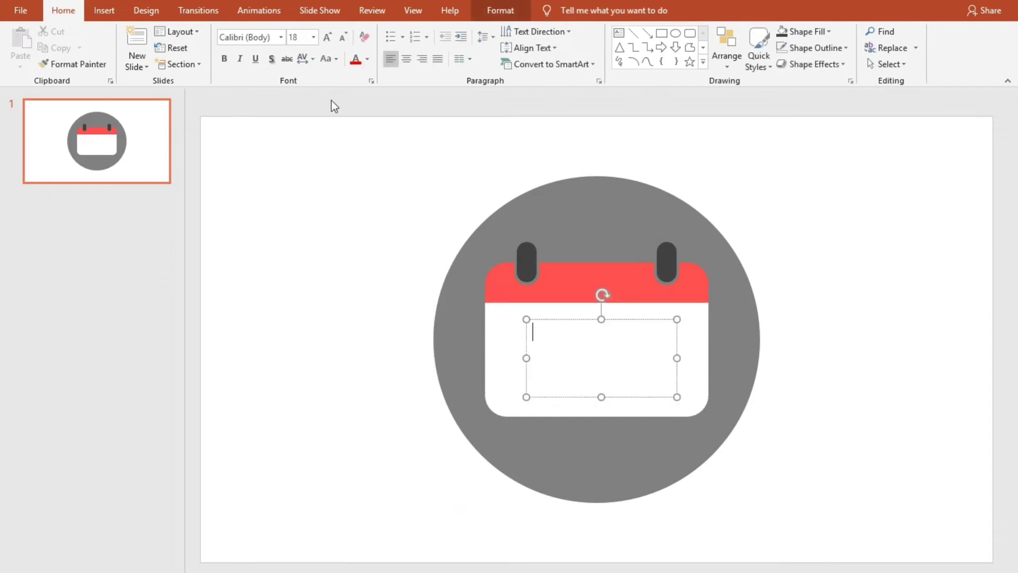
{"action": "left_click", "coordinate": [326, 37]}
{"action": "left_click", "coordinate": [326, 37]}
{"action": "left_click", "coordinate": [325, 37]}
{"action": "left_click", "coordinate": [325, 37]}
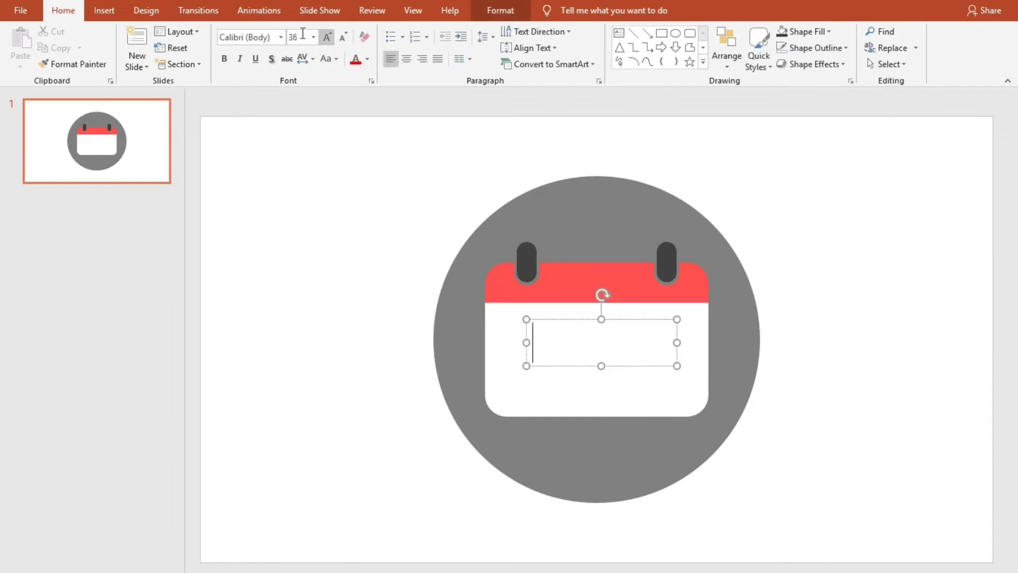
{"action": "left_click", "coordinate": [245, 36]}
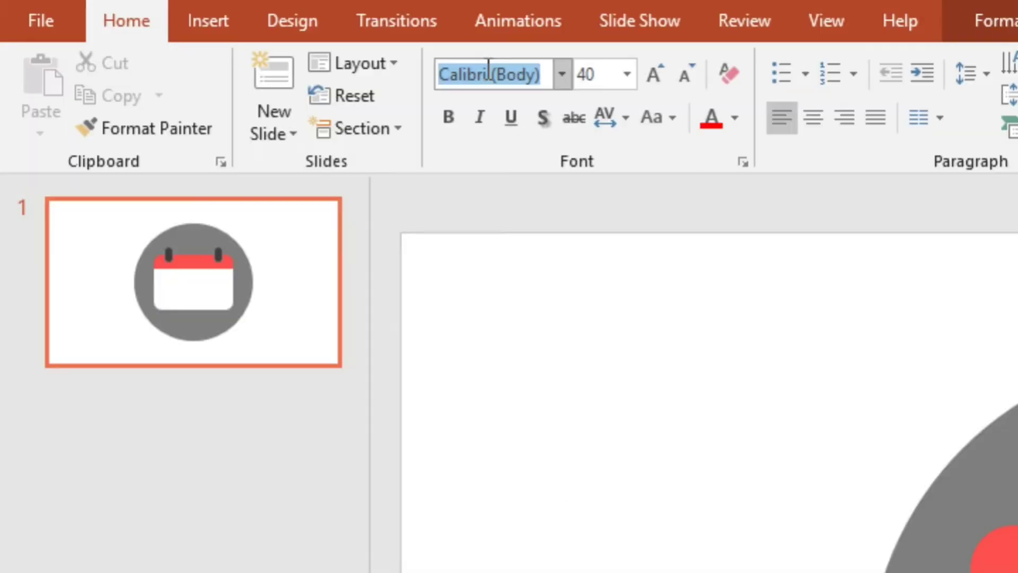
{"action": "type", "text": "Arial"}
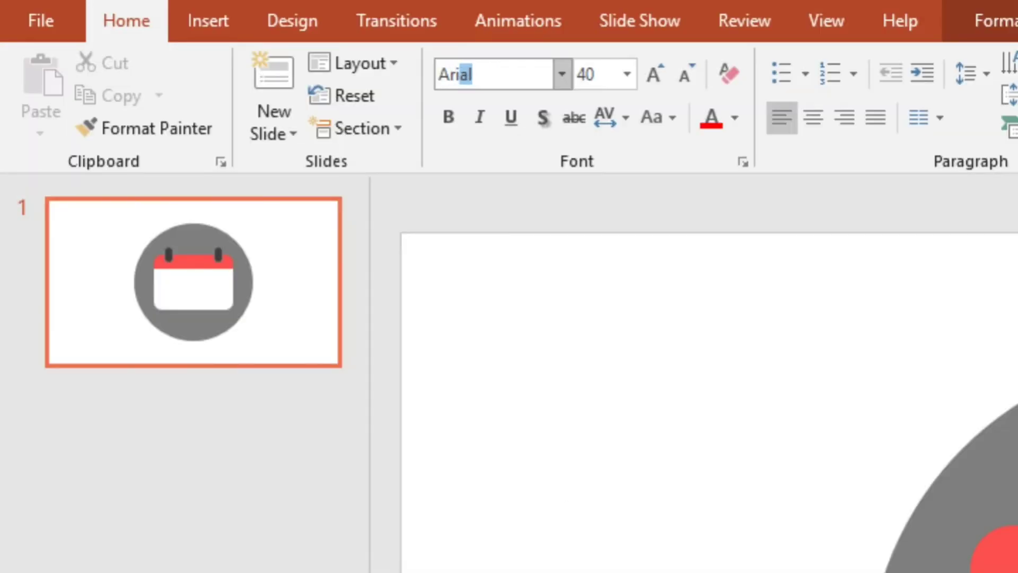
{"action": "key", "text": "Return"}
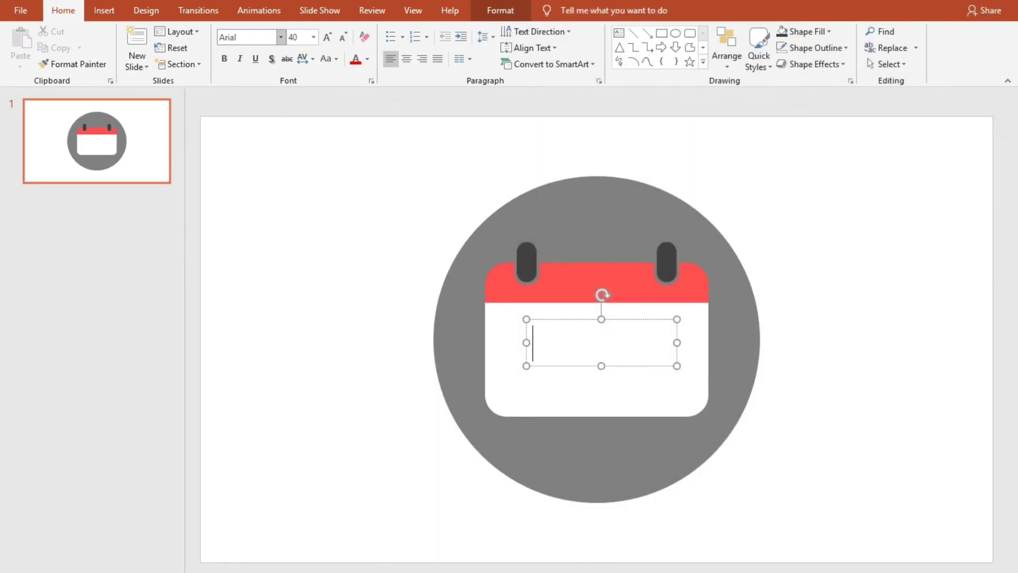
Type JAN and enlarge it to about 66 points
{"action": "left_click", "coordinate": [326, 37]}
{"action": "left_click", "coordinate": [326, 37]}
{"action": "left_click", "coordinate": [326, 37]}
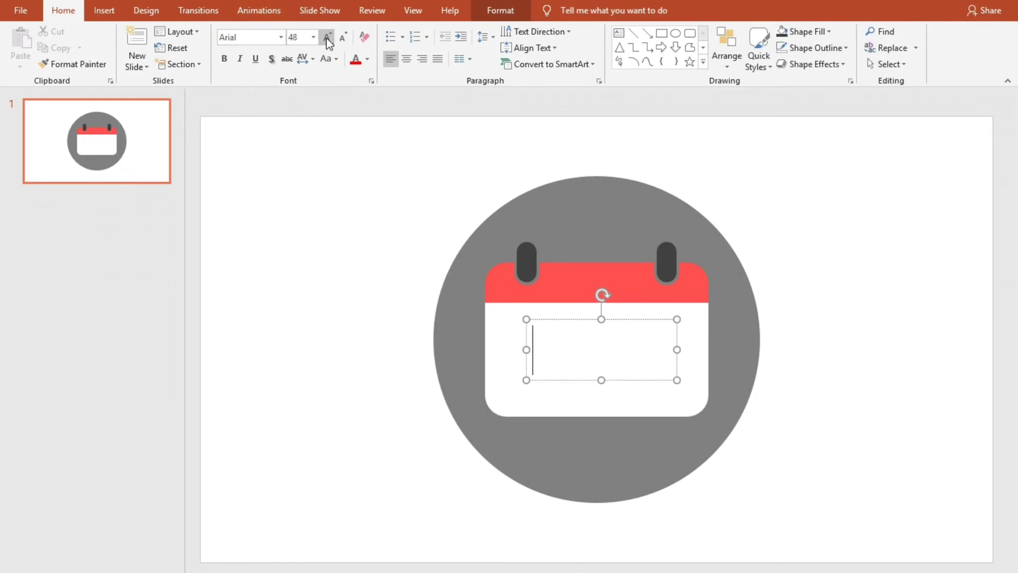
{"action": "type", "text": "JAN"}
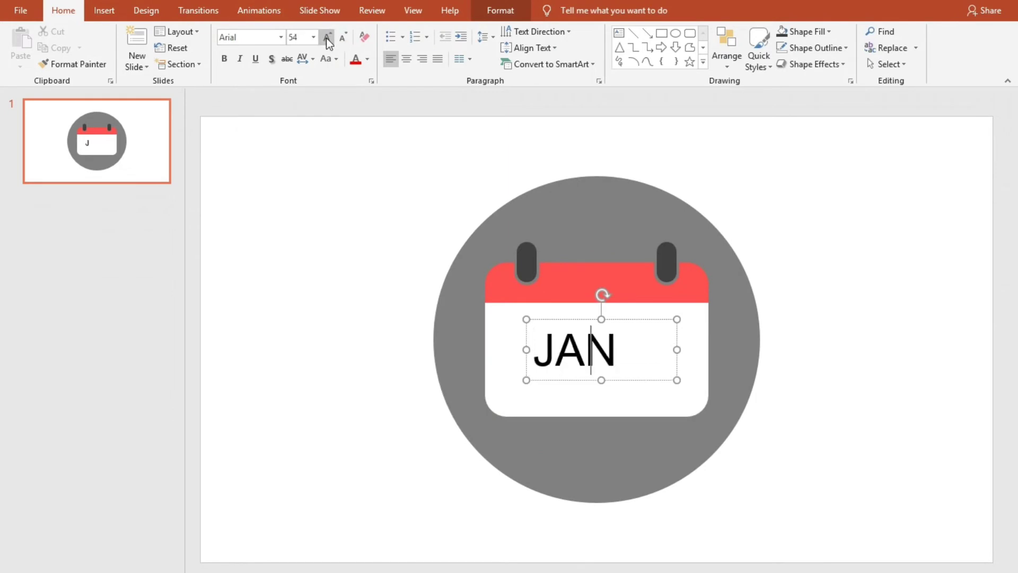
{"action": "key", "text": "ctrl+a"}
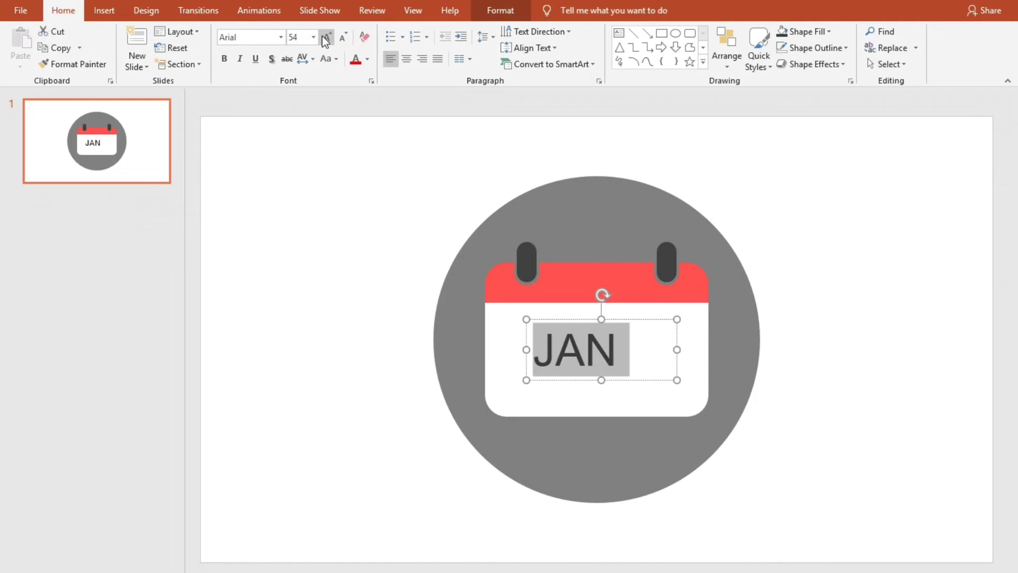
{"action": "left_click", "coordinate": [322, 36]}
{"action": "left_click", "coordinate": [323, 36]}
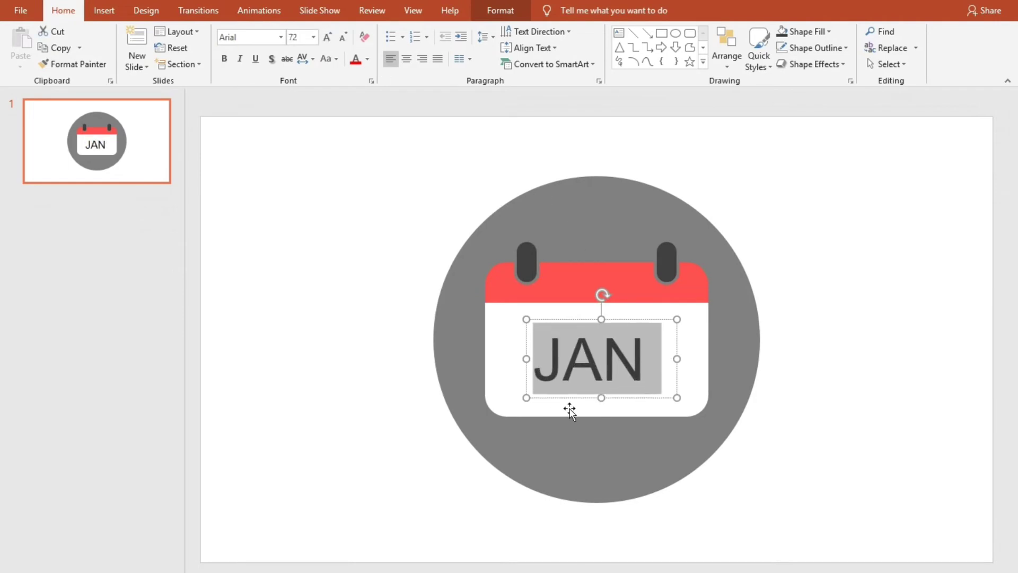
{"action": "left_click", "coordinate": [342, 38]}
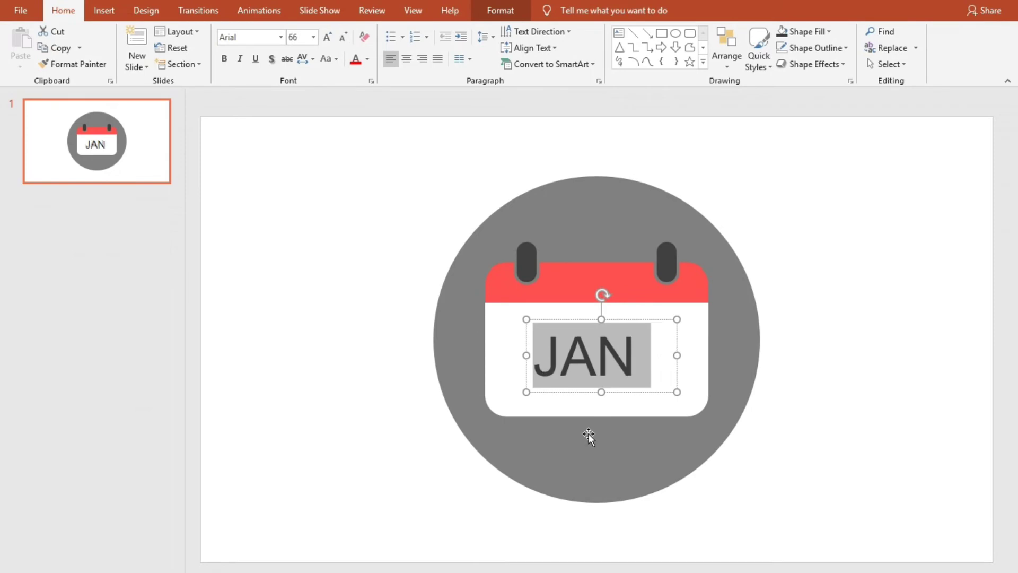
Center JAN in its box and align it center and middle on the white card
{"action": "left_click", "coordinate": [525, 375]}
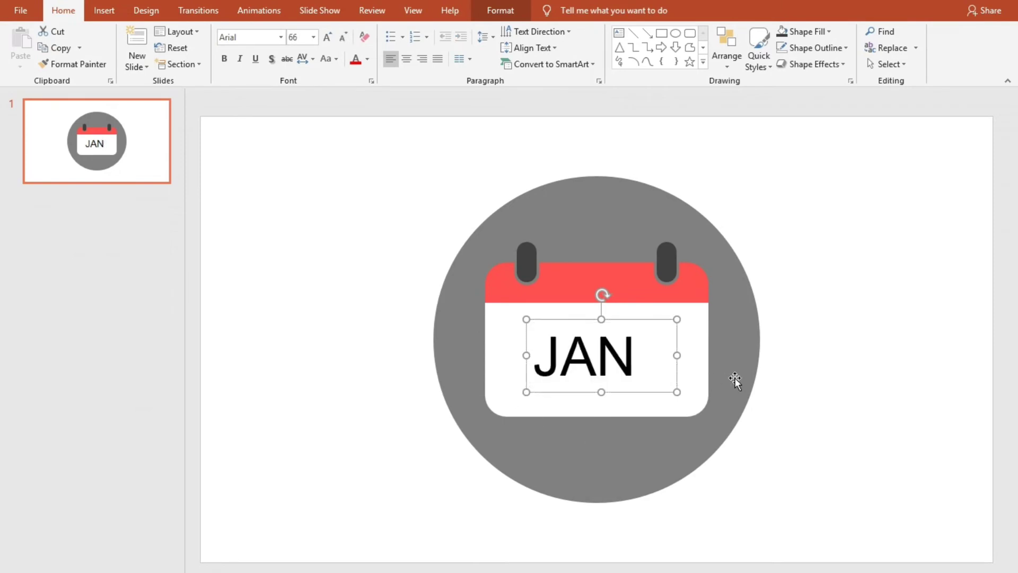
{"action": "left_click", "coordinate": [410, 60]}
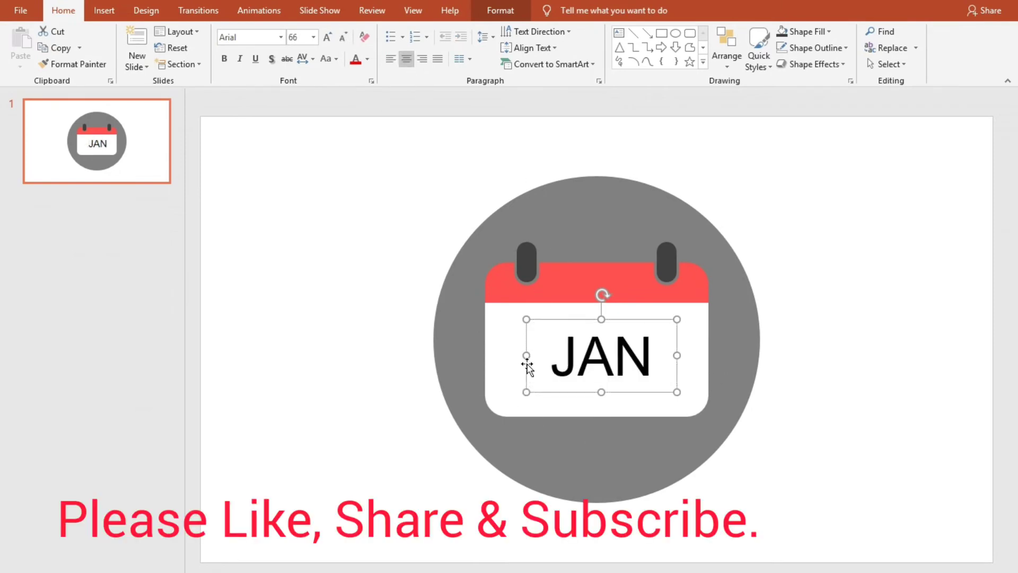
{"action": "left_click", "coordinate": [513, 351], "text": "shift"}
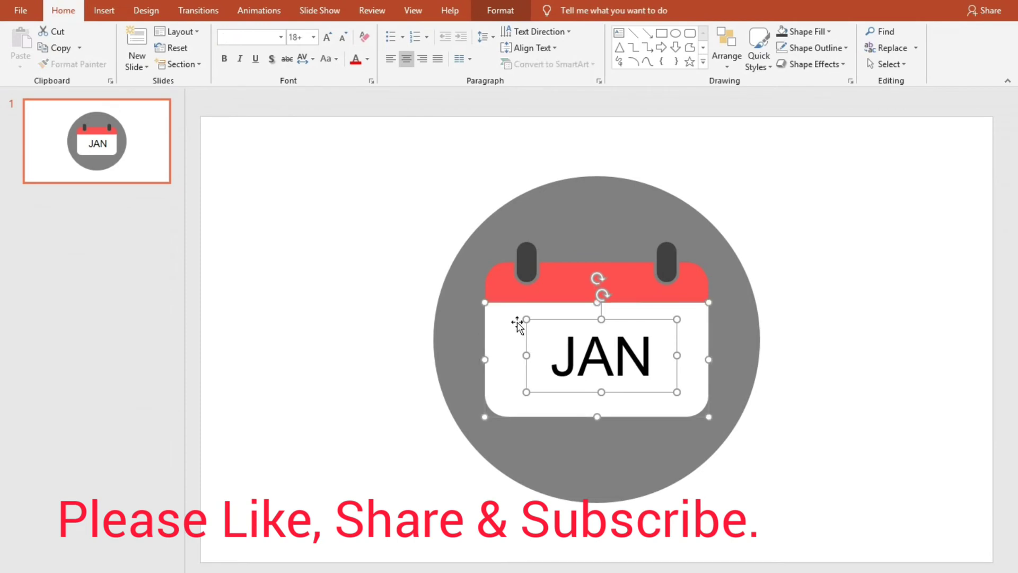
{"action": "left_click", "coordinate": [504, 9]}
{"action": "left_click", "coordinate": [740, 37]}
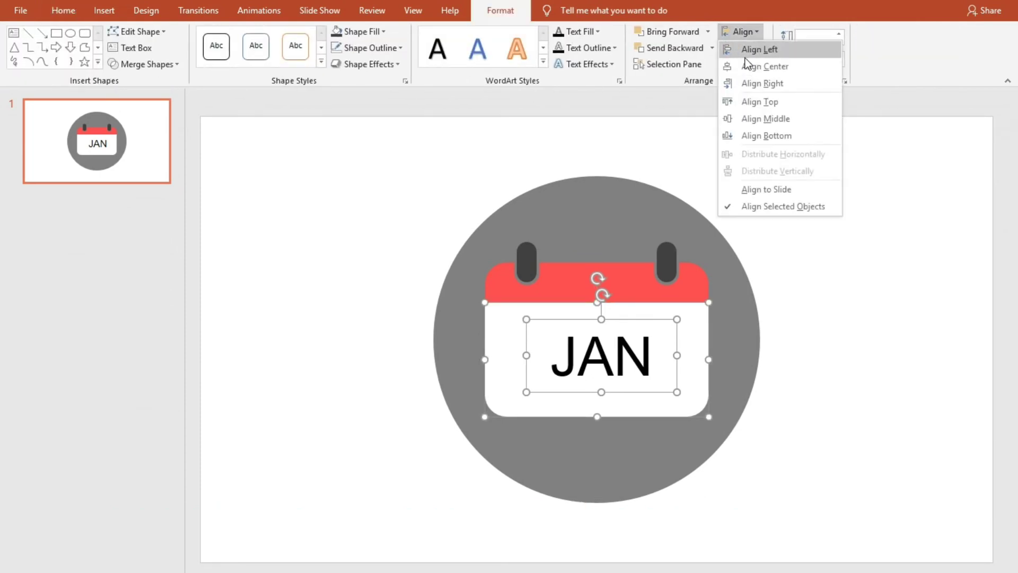
{"action": "left_click", "coordinate": [749, 67]}
{"action": "left_click", "coordinate": [739, 36]}
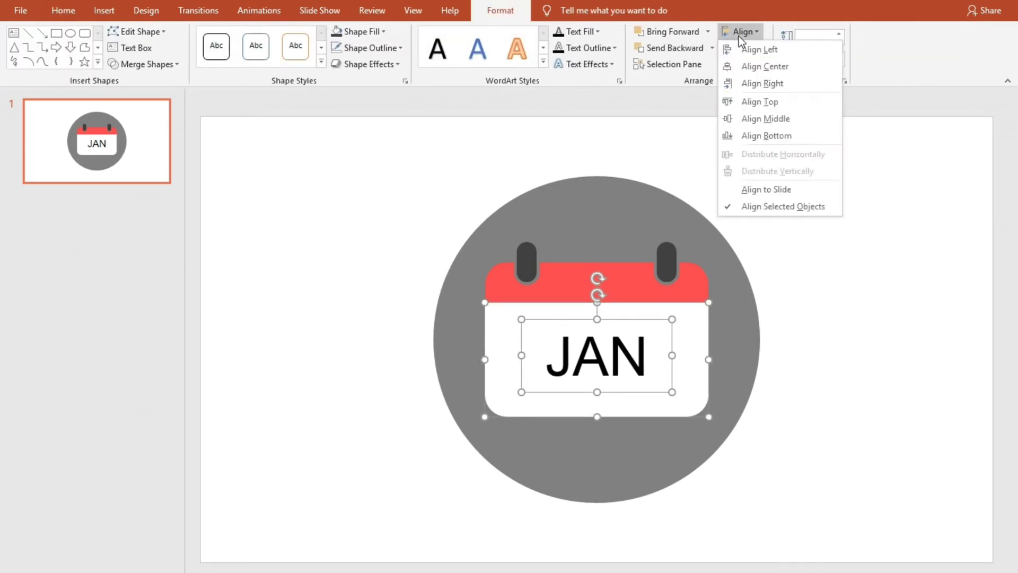
{"action": "left_click", "coordinate": [773, 117]}
{"action": "left_click", "coordinate": [868, 381]}
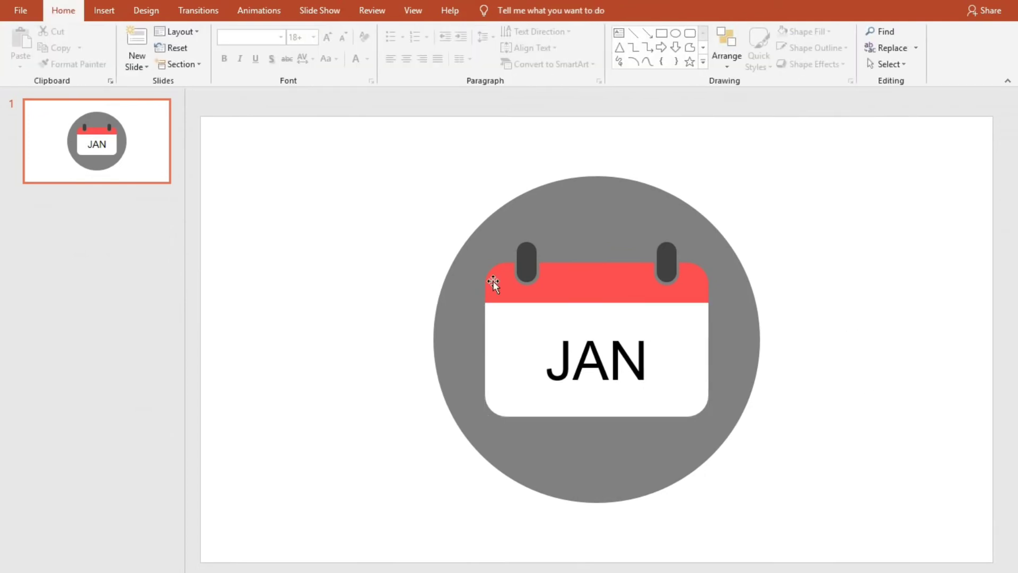
Marquee-select all the calendar parts and group them into one object
{"action": "mouse_move", "coordinate": [356, 165]}
{"action": "left_mouse_down"}
{"action": "mouse_move", "coordinate": [833, 535]}
{"action": "mouse_move", "coordinate": [812, 520]}
{"action": "left_mouse_up"}
{"action": "left_click_drag", "start_coordinate": [374, 134], "coordinate": [727, 488]}
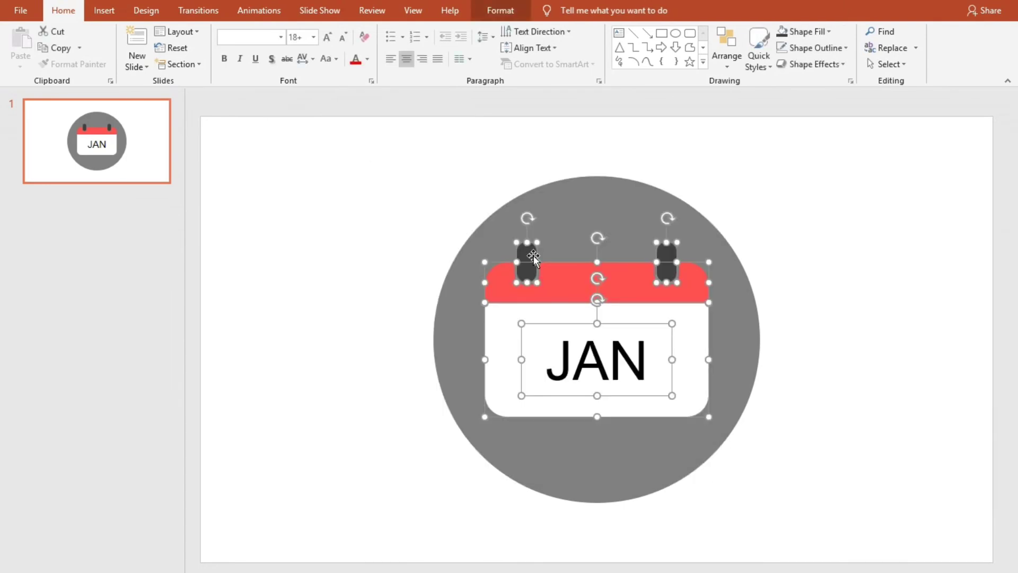
{"action": "right_click", "coordinate": [565, 290]}
{"action": "mouse_move", "coordinate": [616, 371]}
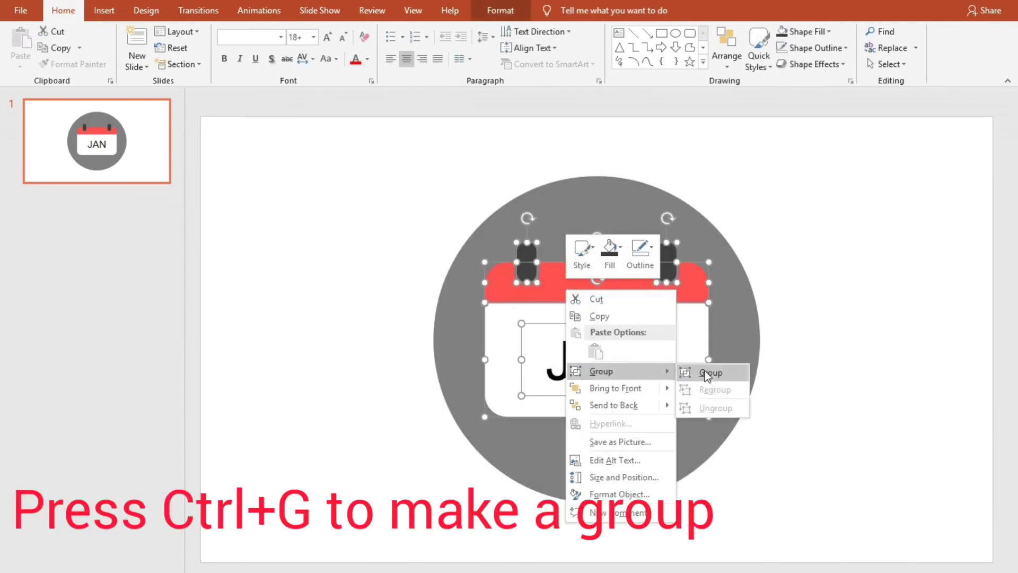
{"action": "left_click", "coordinate": [706, 374]}
{"action": "left_click", "coordinate": [845, 295]}
{"action": "left_click", "coordinate": [661, 33]}
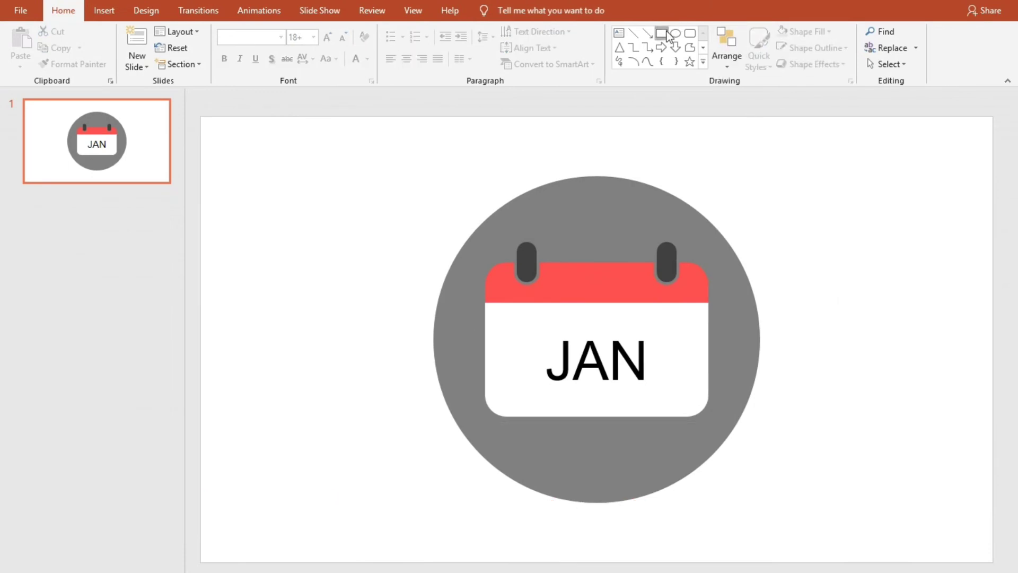
Draw a shadow rectangle, tilt it diagonally, and align its corner with the card's top-right edge
{"action": "mouse_move", "coordinate": [567, 213]}
{"action": "left_mouse_down"}
{"action": "mouse_move", "coordinate": [849, 496]}
{"action": "mouse_move", "coordinate": [844, 553]}
{"action": "left_mouse_up"}
{"action": "left_click_drag", "start_coordinate": [703, 187], "coordinate": [625, 244]}
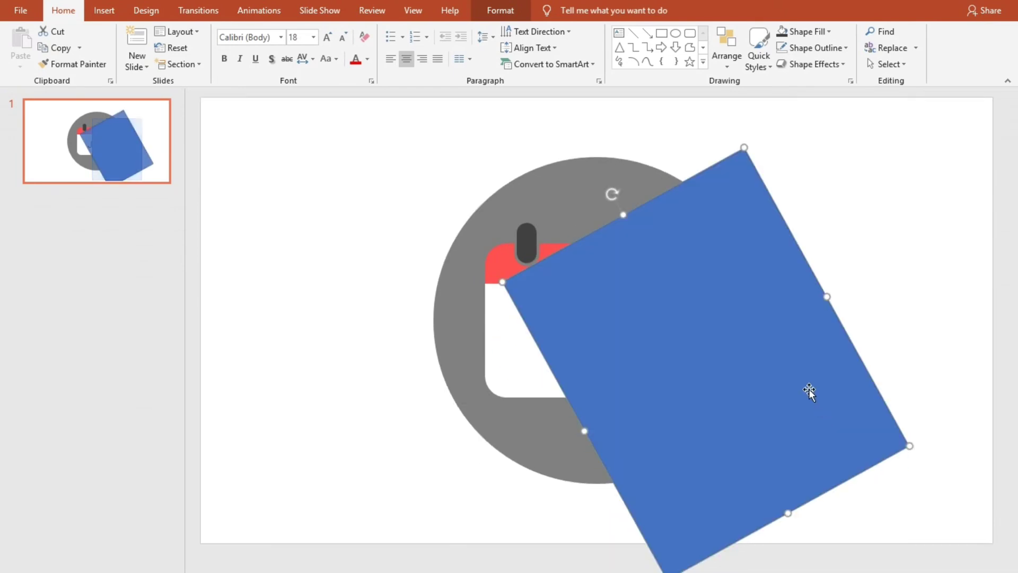
{"action": "left_click_drag", "start_coordinate": [796, 427], "coordinate": [778, 508]}
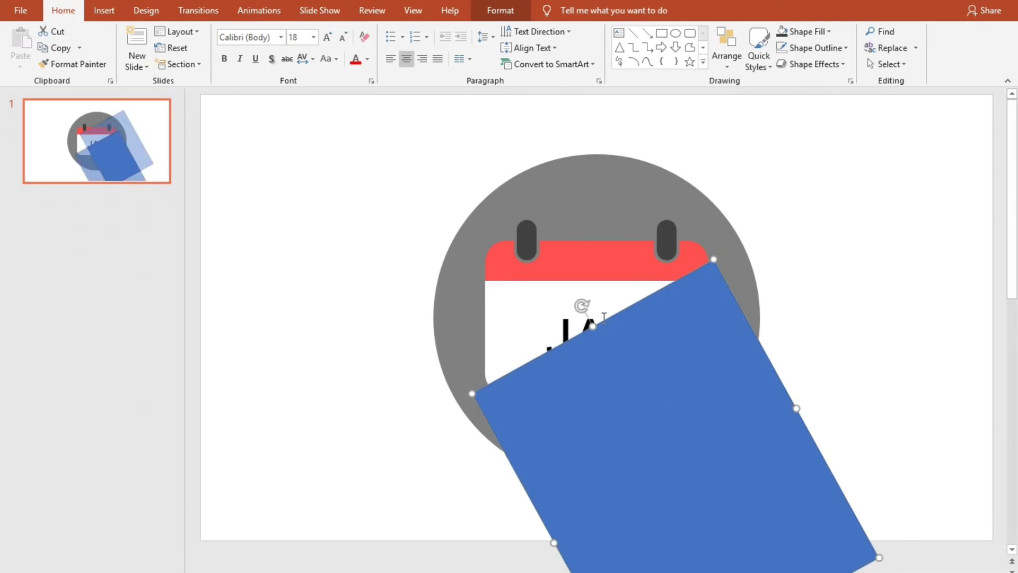
{"action": "left_click_drag", "start_coordinate": [579, 303], "coordinate": [564, 299]}
{"action": "left_click_drag", "start_coordinate": [659, 473], "coordinate": [656, 461]}
{"action": "left_click_drag", "start_coordinate": [793, 394], "coordinate": [789, 385]}
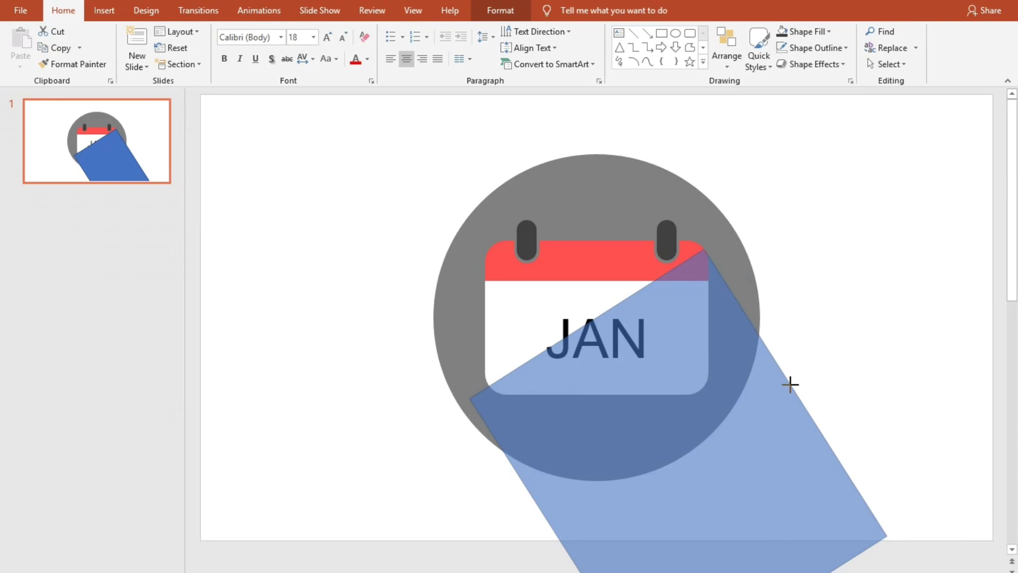
{"action": "left_click_drag", "start_coordinate": [789, 385], "coordinate": [789, 380]}
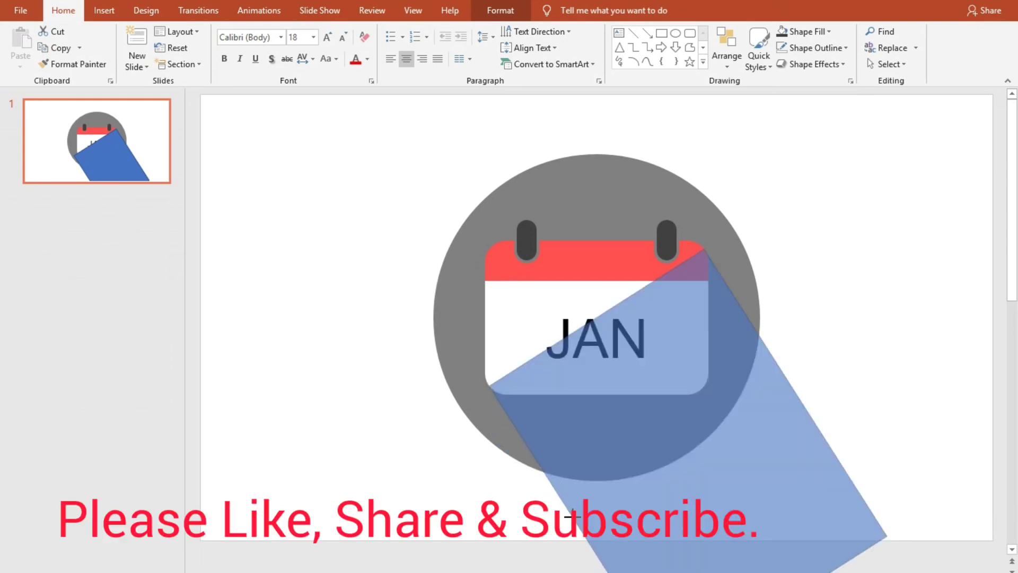
{"action": "left_click_drag", "start_coordinate": [573, 516], "coordinate": [574, 517]}
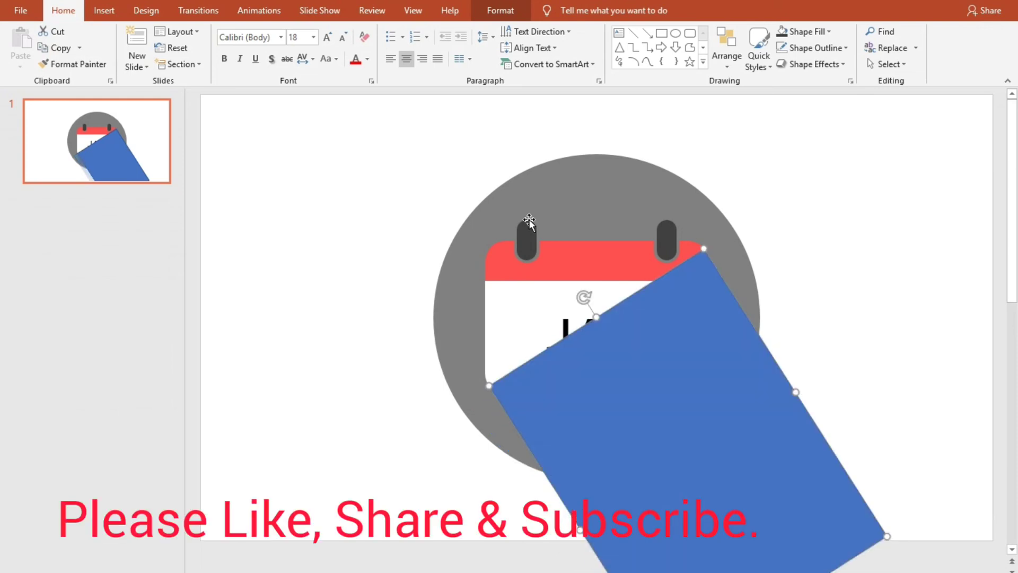
{"action": "left_click", "coordinate": [501, 11]}
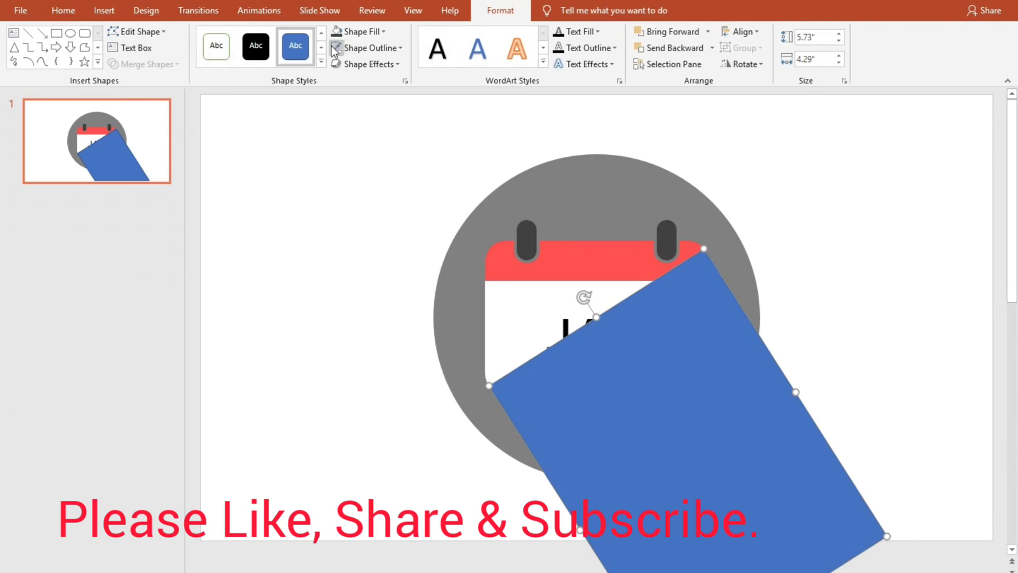
{"action": "left_click", "coordinate": [401, 352]}
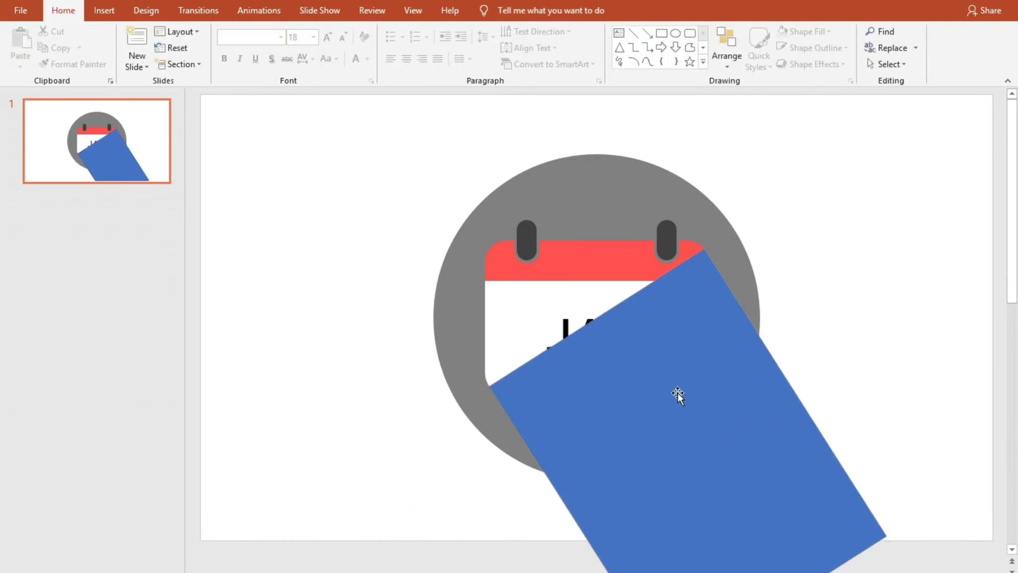
{"action": "left_click", "coordinate": [619, 224]}
Duplicate the gray circle, fill the copy black, and place it exactly over the original
{"action": "key", "text": "ctrl+c"}
{"action": "key", "text": "ctrl+v"}
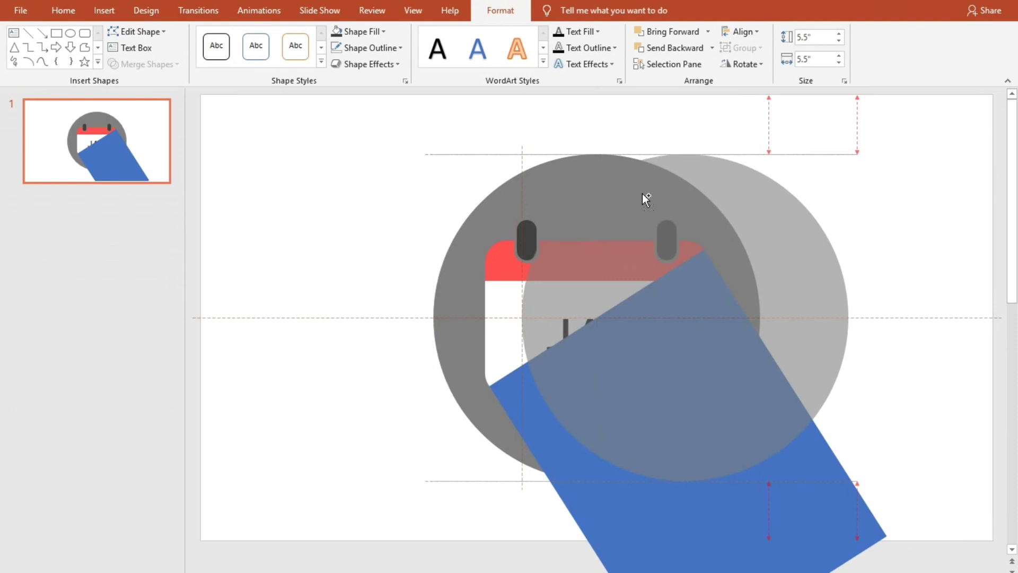
{"action": "left_click_drag", "start_coordinate": [555, 197], "coordinate": [642, 194]}
{"action": "left_click", "coordinate": [357, 35]}
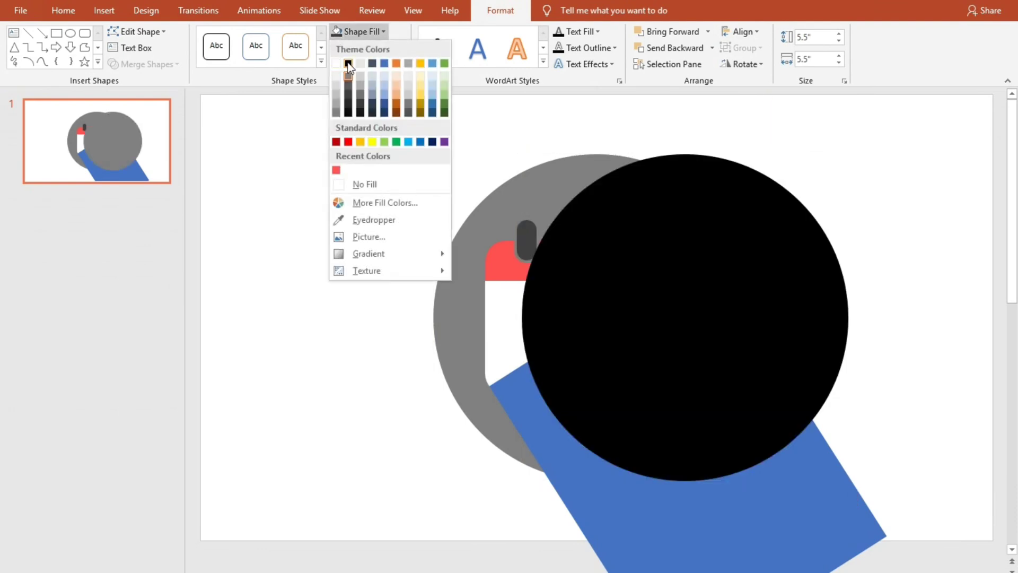
{"action": "left_click", "coordinate": [349, 61]}
{"action": "left_click_drag", "start_coordinate": [659, 281], "coordinate": [603, 278]}
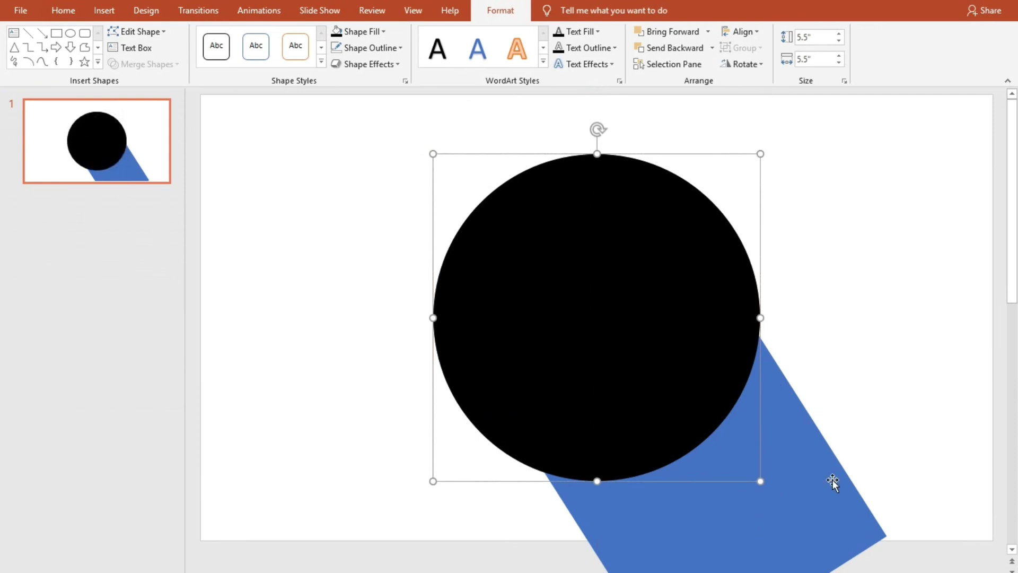
Intersect the black circle with the diagonal rectangle and send the shadow one layer backward
{"action": "left_click", "coordinate": [816, 484], "text": "ctrl"}
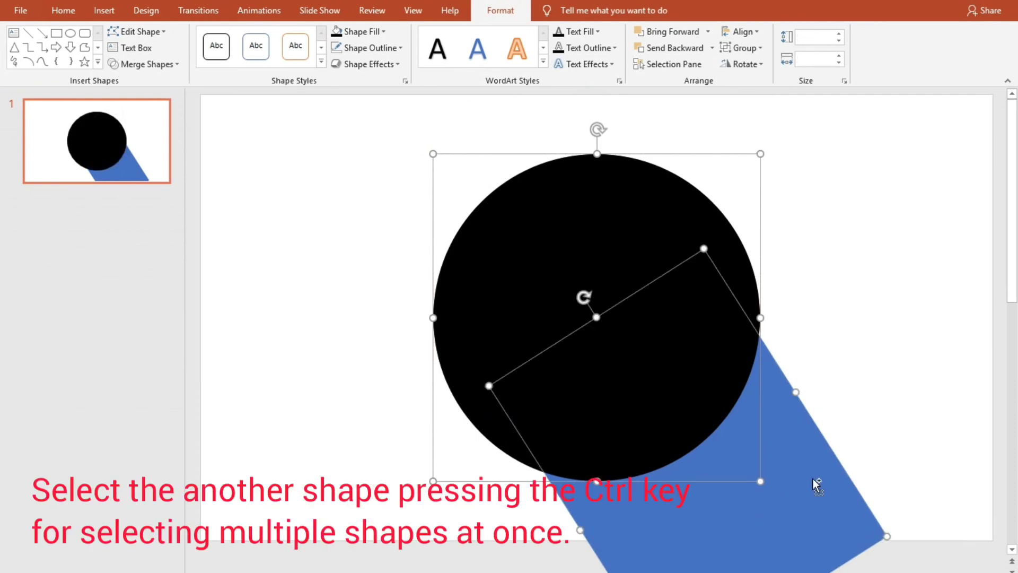
{"action": "left_click", "coordinate": [135, 63]}
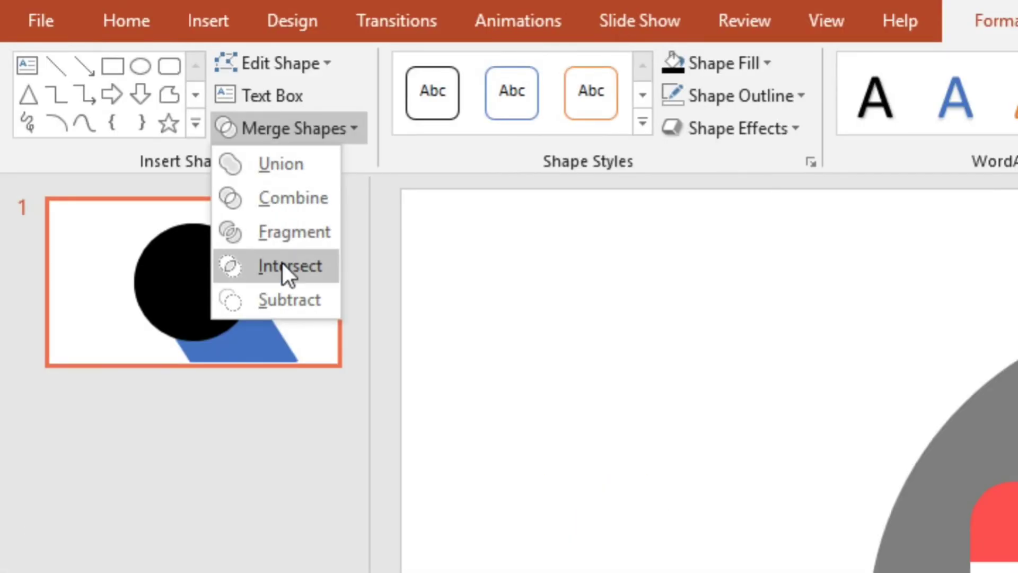
{"action": "left_click", "coordinate": [282, 263]}
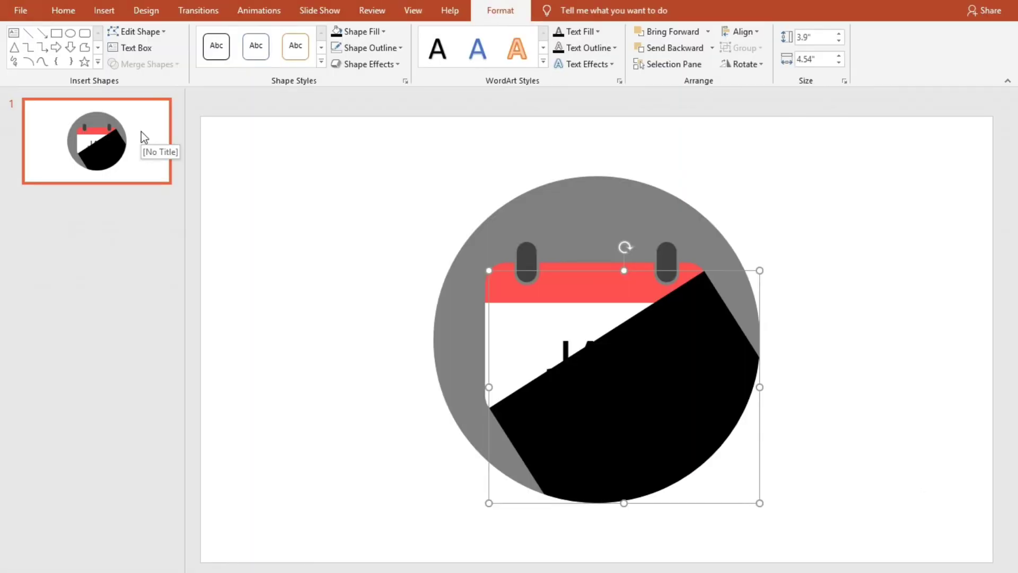
{"action": "left_click", "coordinate": [912, 344]}
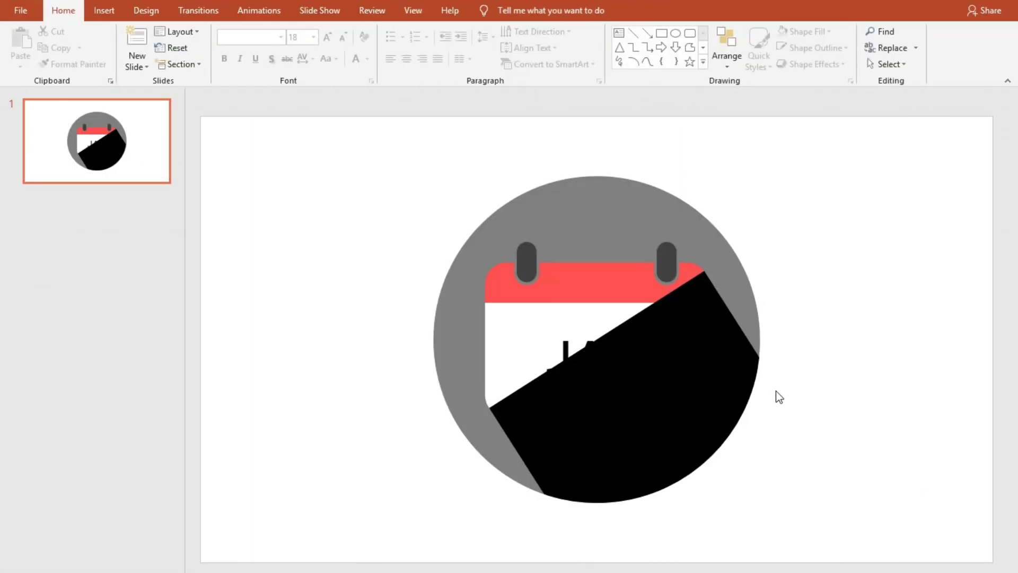
{"action": "left_click", "coordinate": [691, 393]}
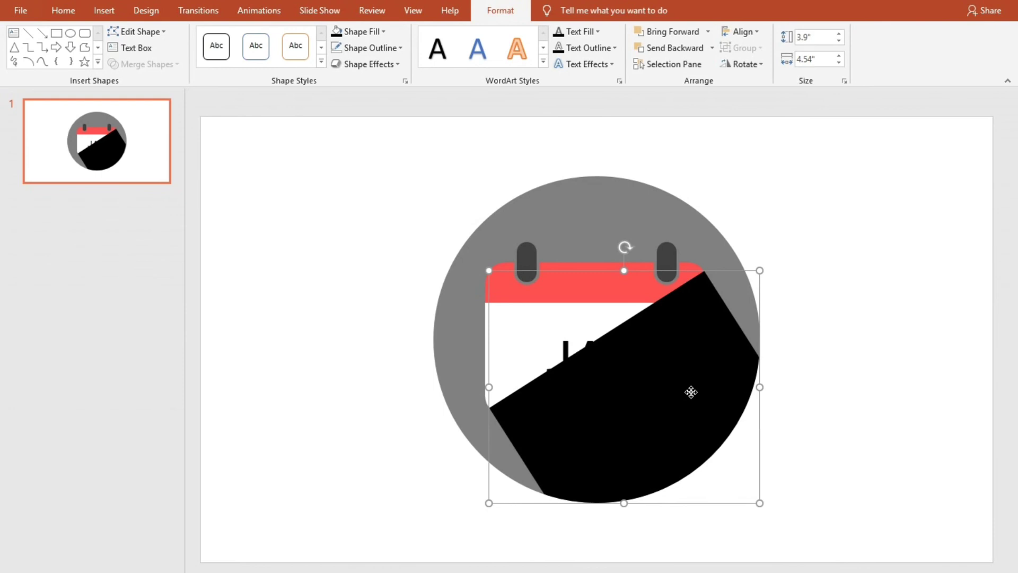
{"action": "right_click", "coordinate": [692, 392]}
{"action": "mouse_move", "coordinate": [740, 257]}
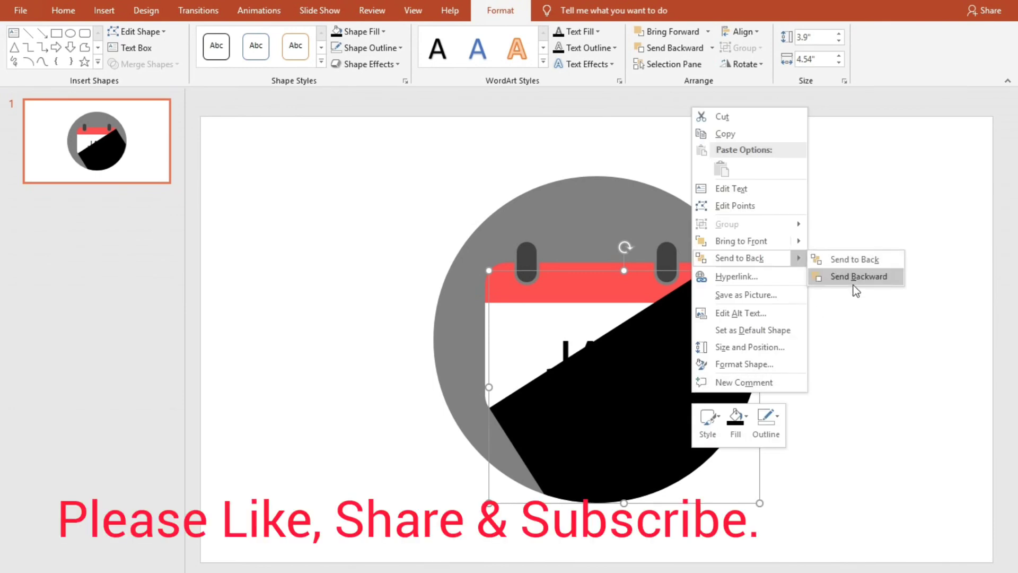
{"action": "left_click", "coordinate": [854, 277]}
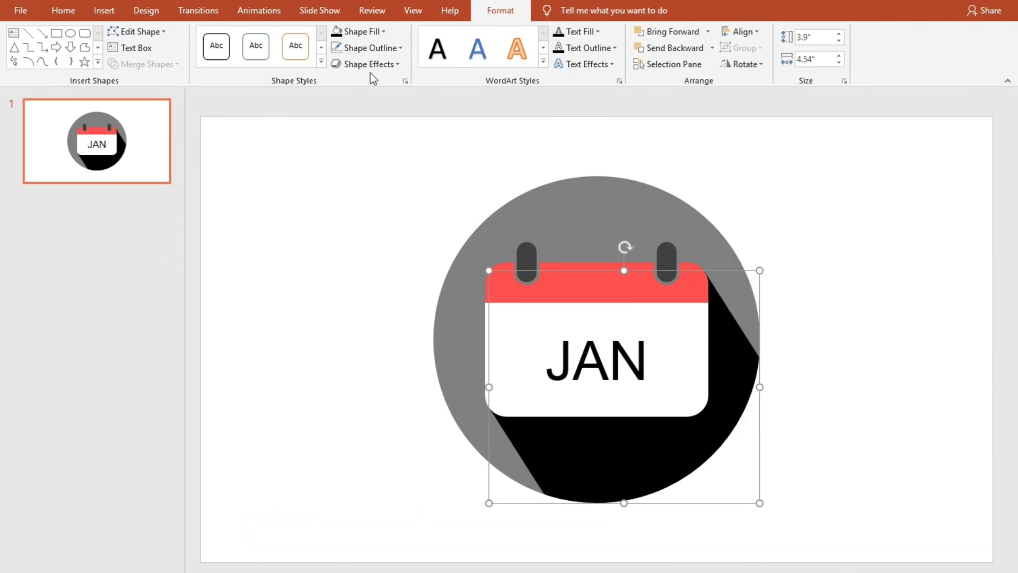
{"action": "right_click", "coordinate": [610, 438]}
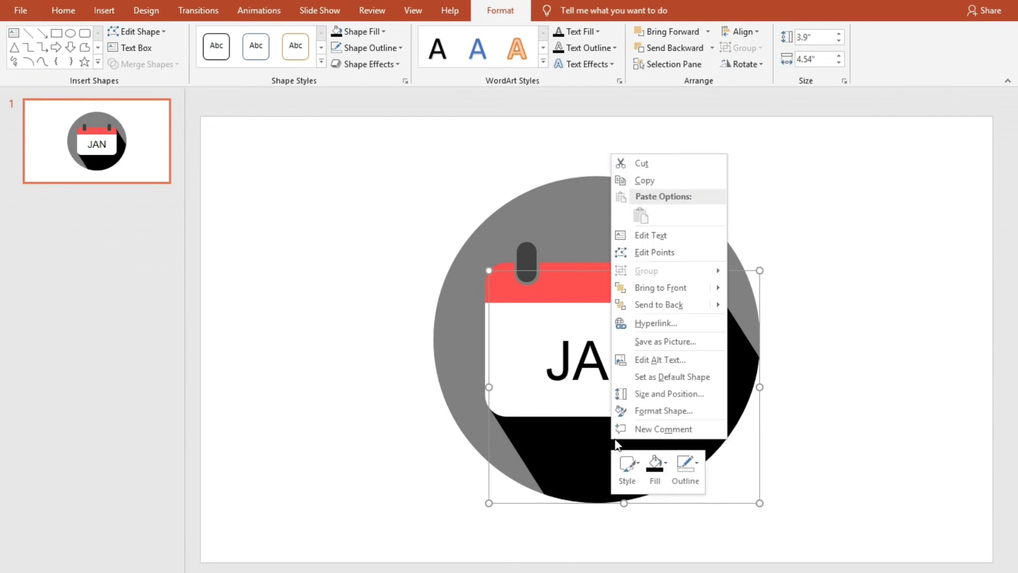
Set the shadow's fill transparency to 83% in the Format Shape pane
{"action": "left_click", "coordinate": [663, 410]}
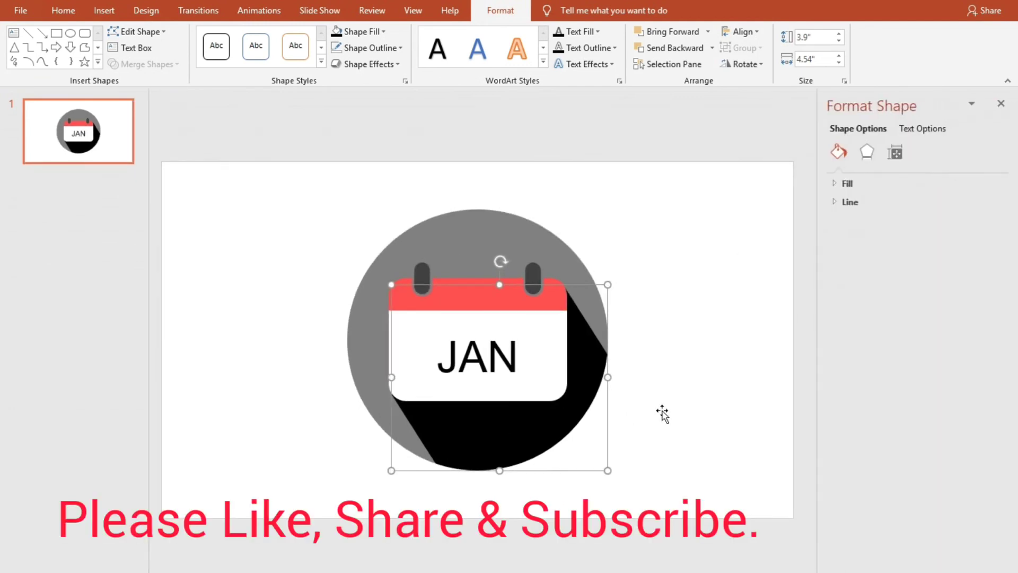
{"action": "left_click", "coordinate": [860, 182]}
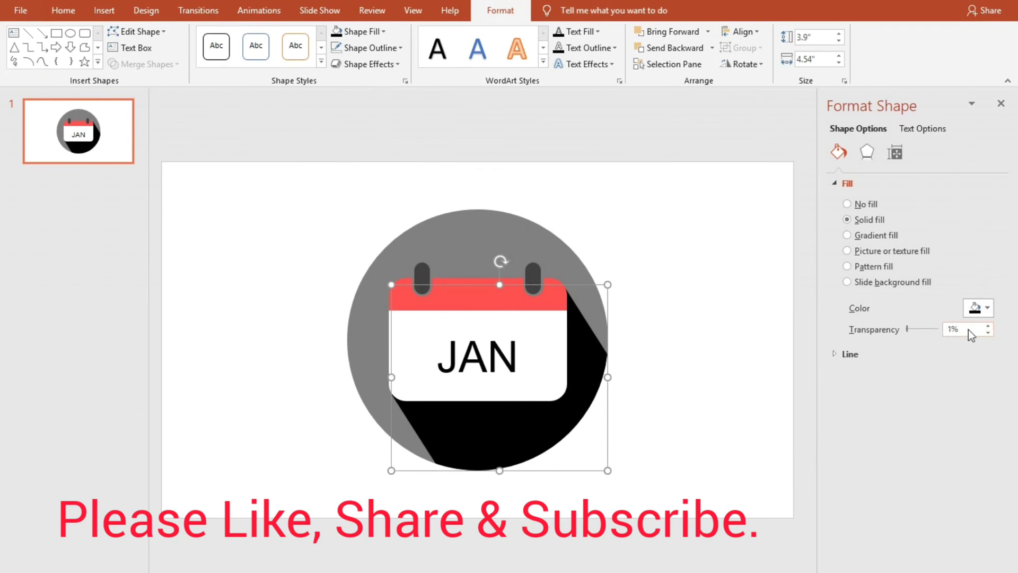
{"action": "left_click_drag", "start_coordinate": [968, 329], "coordinate": [856, 326]}
{"action": "type", "text": "8"}
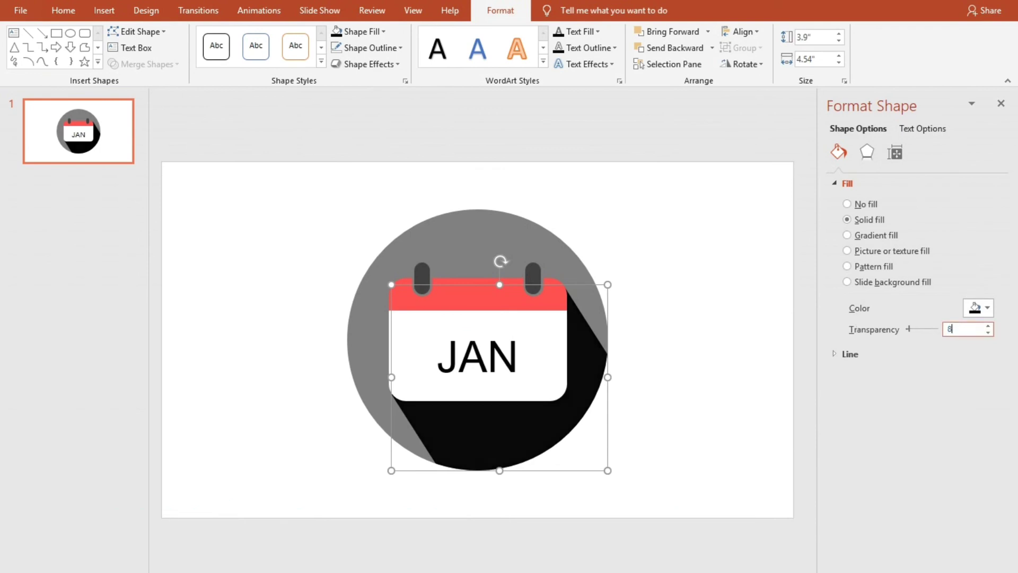
{"action": "type", "text": "4"}
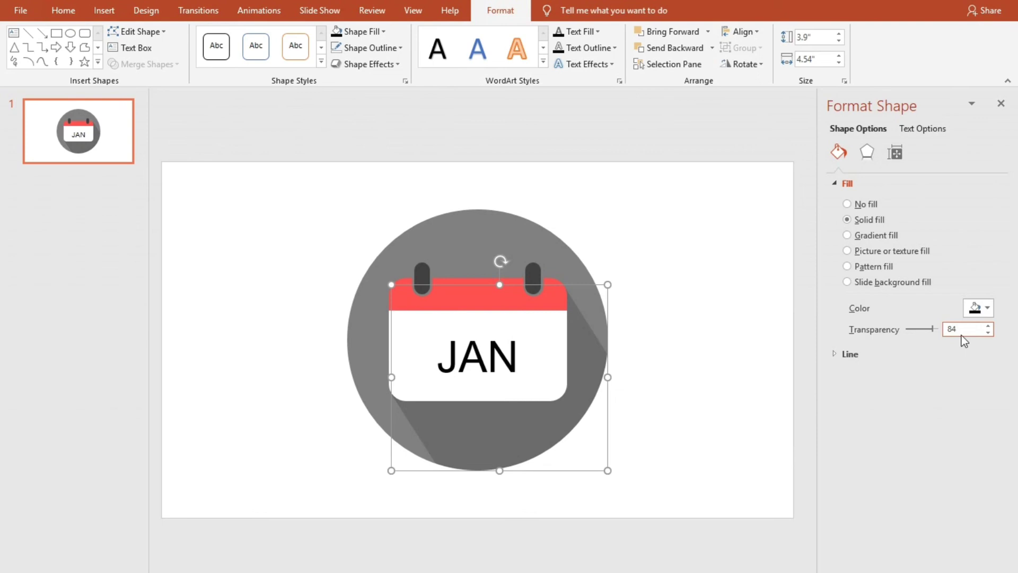
{"action": "left_click", "coordinate": [988, 331]}
{"action": "left_click", "coordinate": [723, 392]}
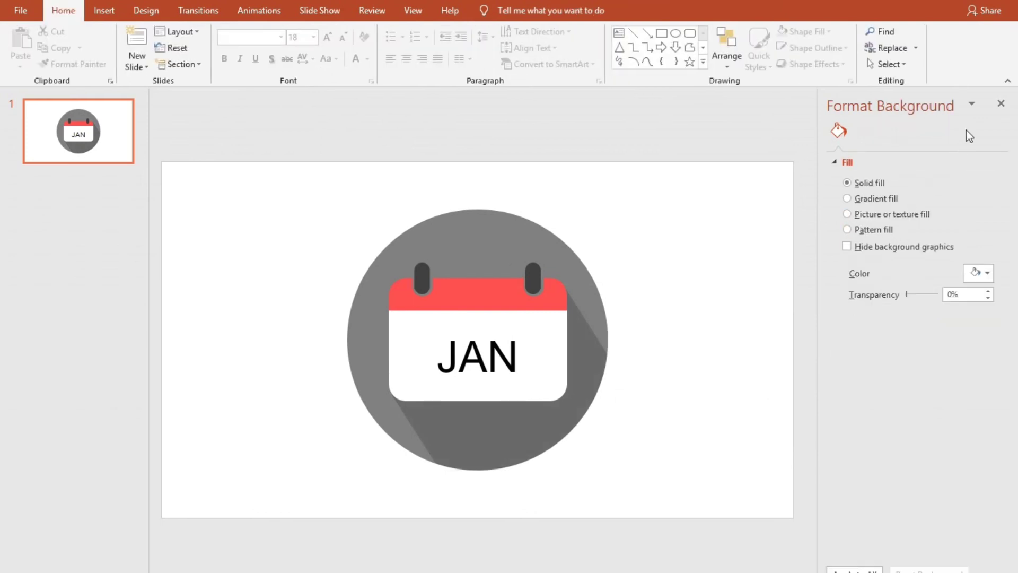
{"action": "left_click", "coordinate": [994, 109]}
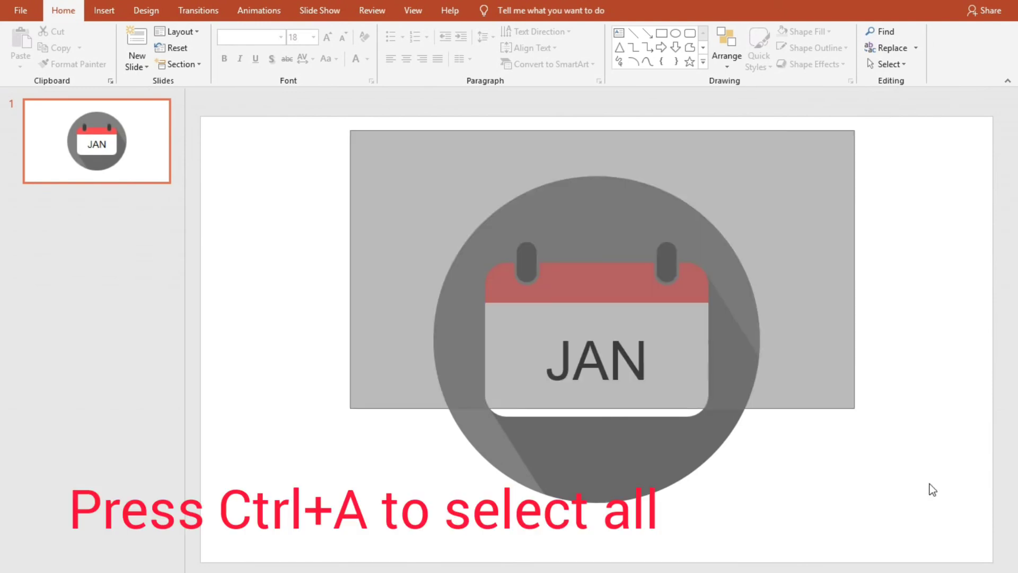
Select every slide object with Ctrl+A and group them together
{"action": "key", "text": "ctrl+a"}
{"action": "right_click", "coordinate": [563, 317]}
{"action": "mouse_move", "coordinate": [602, 401]}
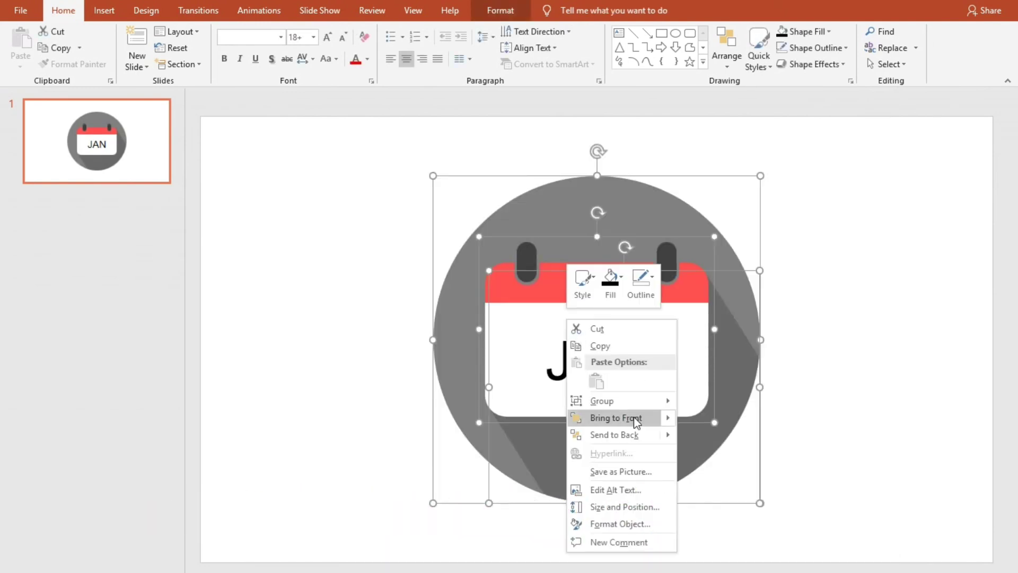
{"action": "left_click", "coordinate": [700, 399]}
{"action": "left_click", "coordinate": [876, 364]}
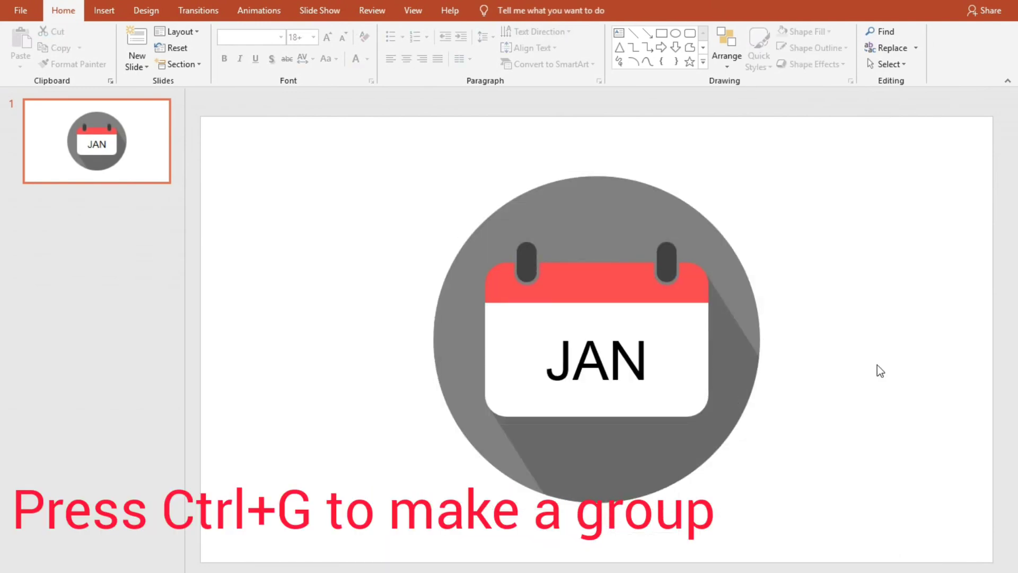